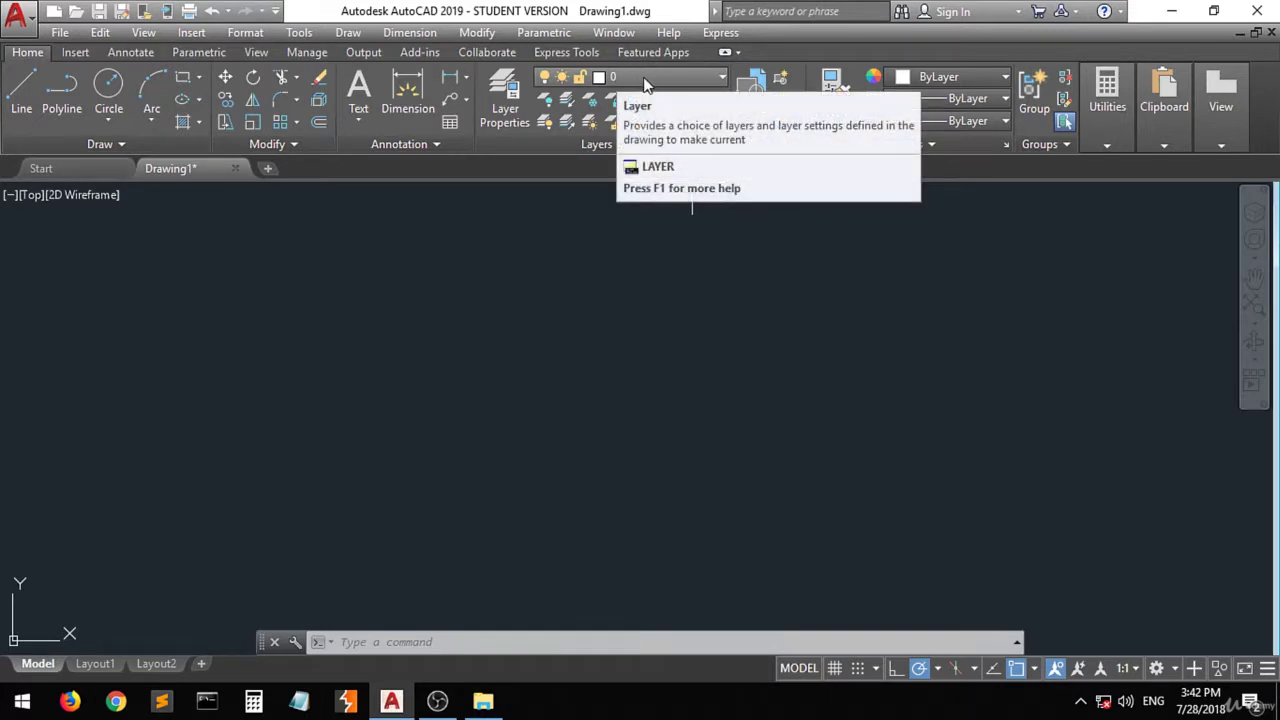
Check the Layer drop-down, which lists only layer 0, then open the Layer Properties Manager.
{"action": "left_click", "coordinate": [684, 84]}
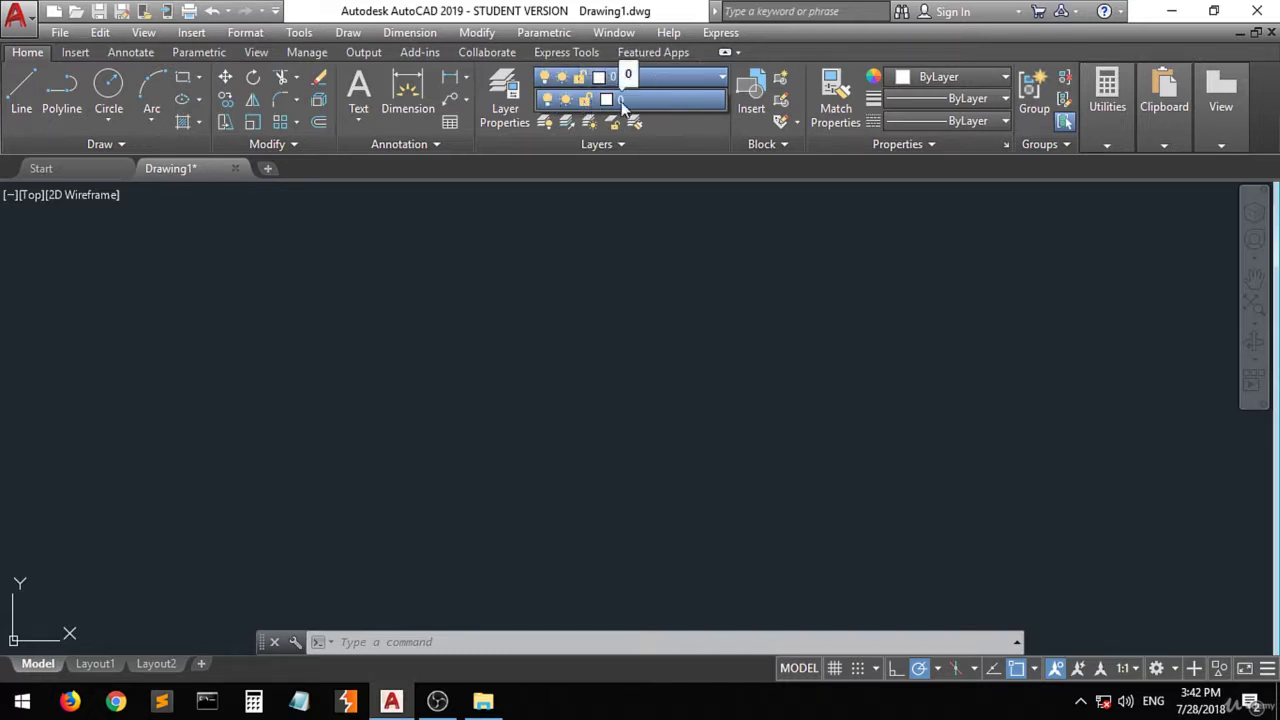
{"action": "left_click", "coordinate": [689, 78]}
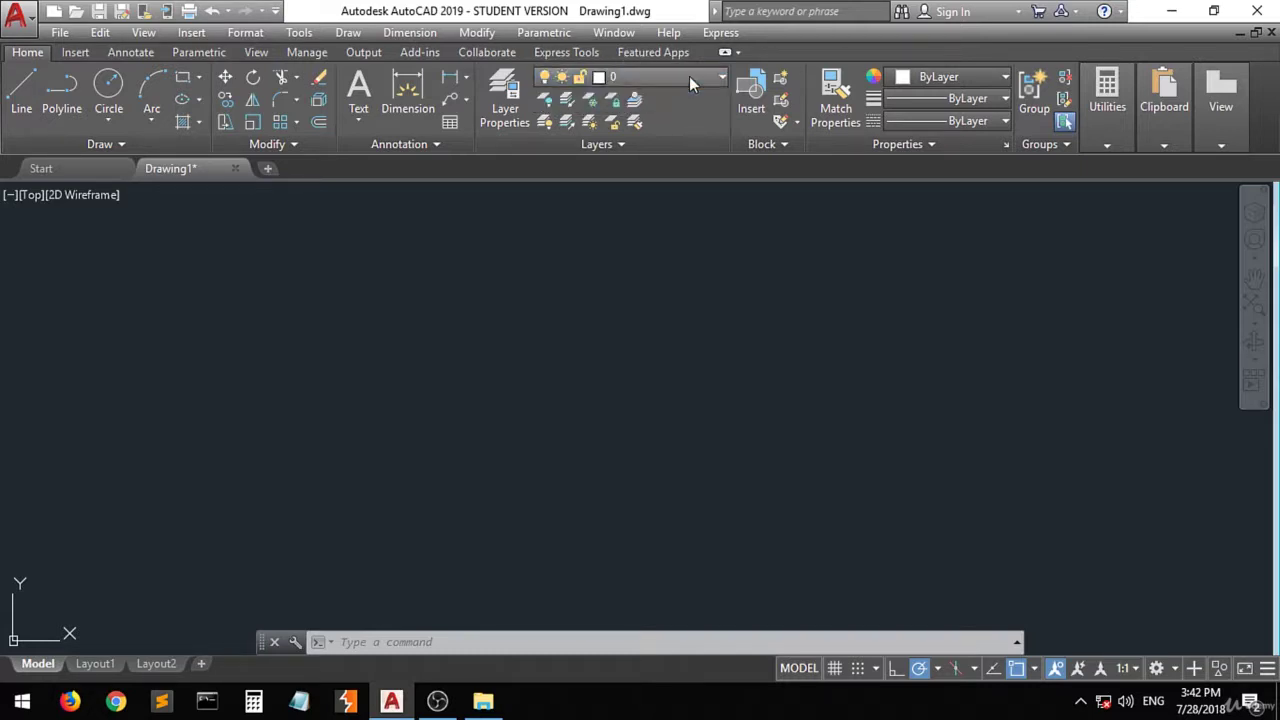
{"action": "left_click", "coordinate": [505, 110]}
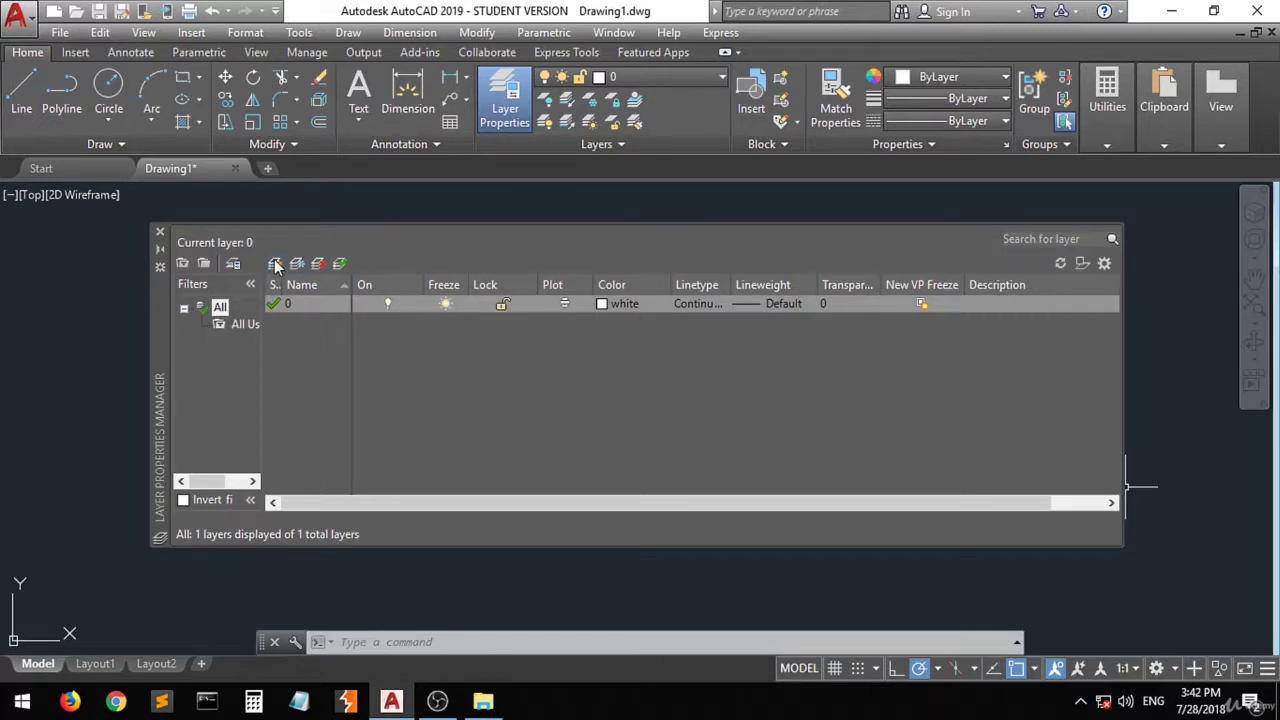
{"action": "left_click", "coordinate": [787, 242]}
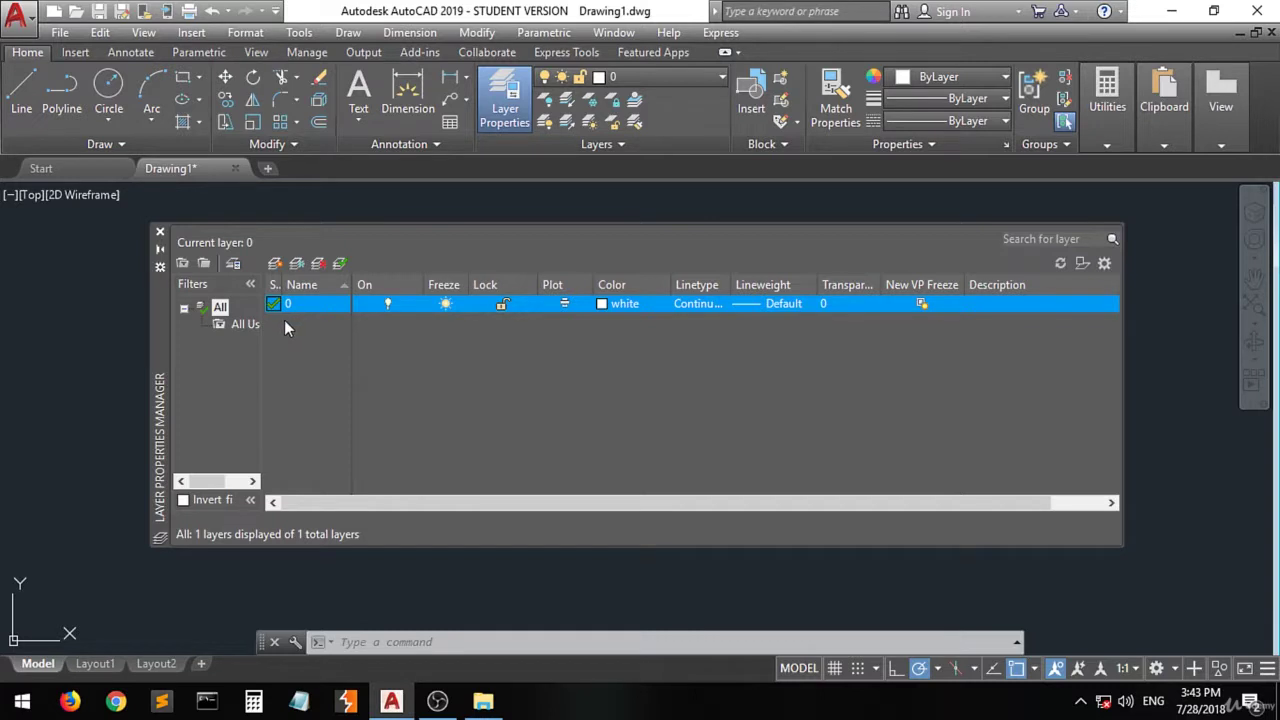
Create a new layer named 'drawing' with default white colour and Continuous linetype.
{"action": "left_click", "coordinate": [275, 266]}
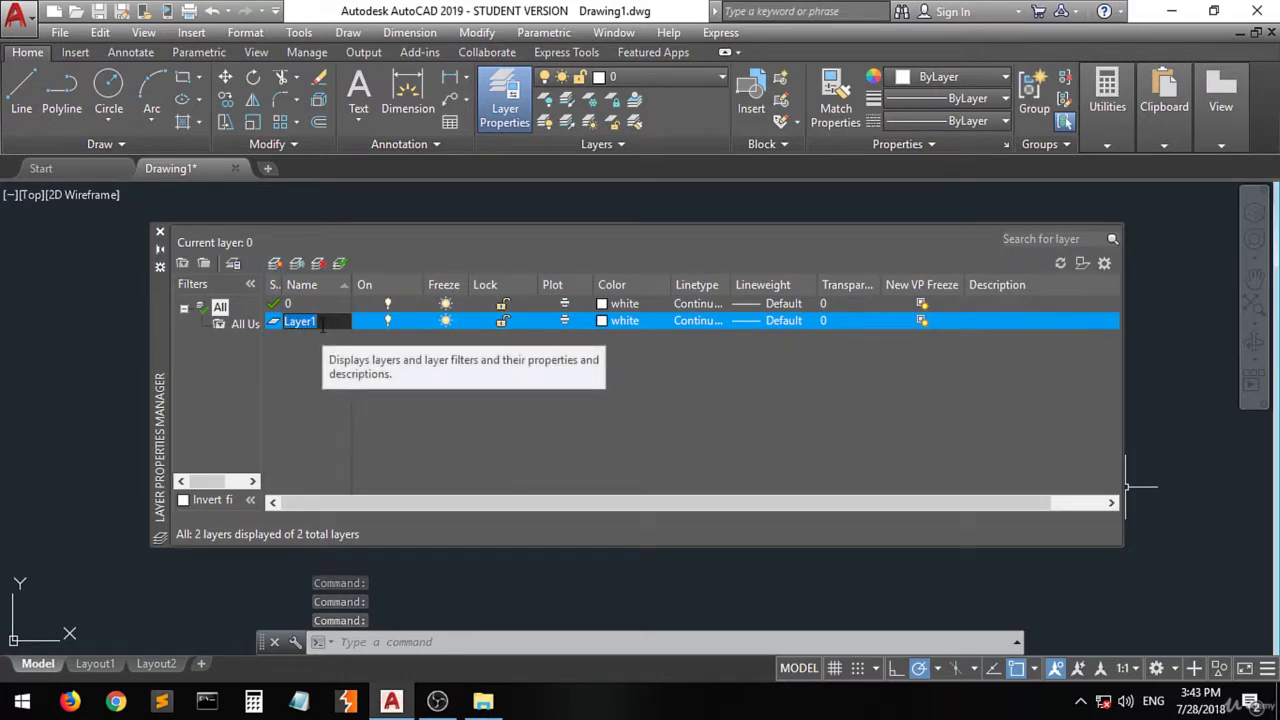
{"action": "type", "text": "dr"}
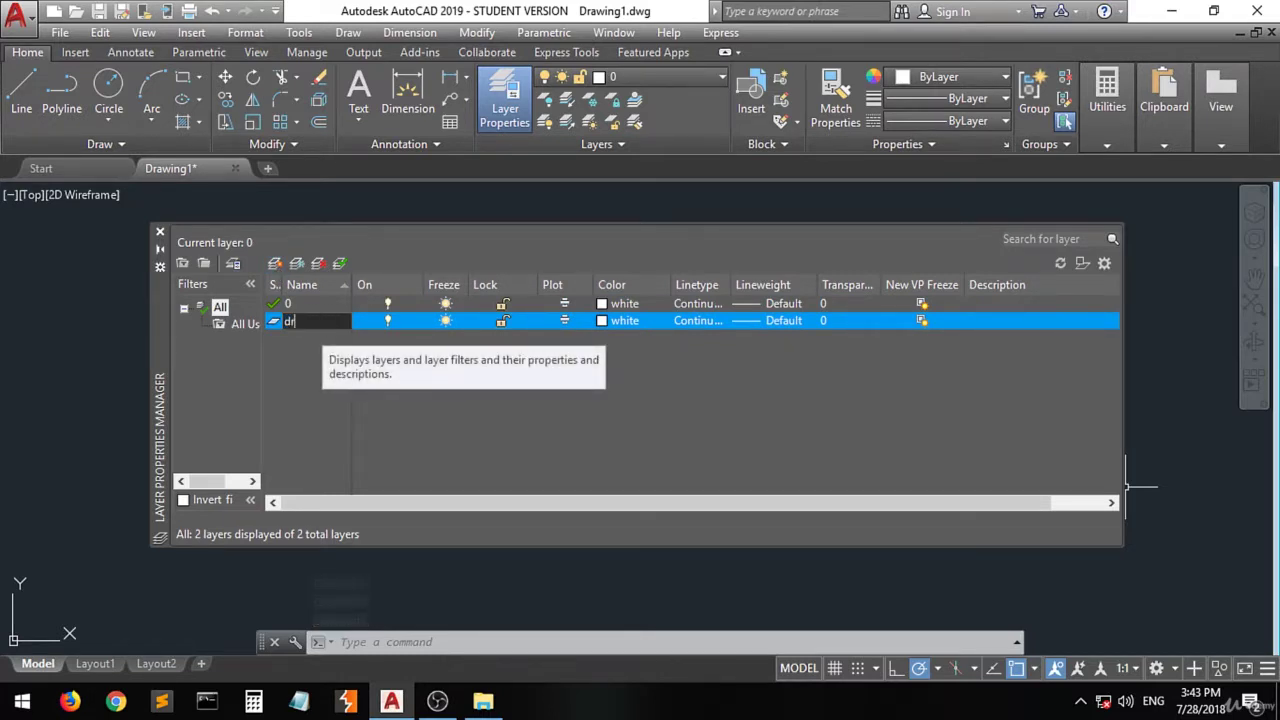
{"action": "type", "text": "awin"}
{"action": "type", "text": "g"}
{"action": "key", "text": "Return"}
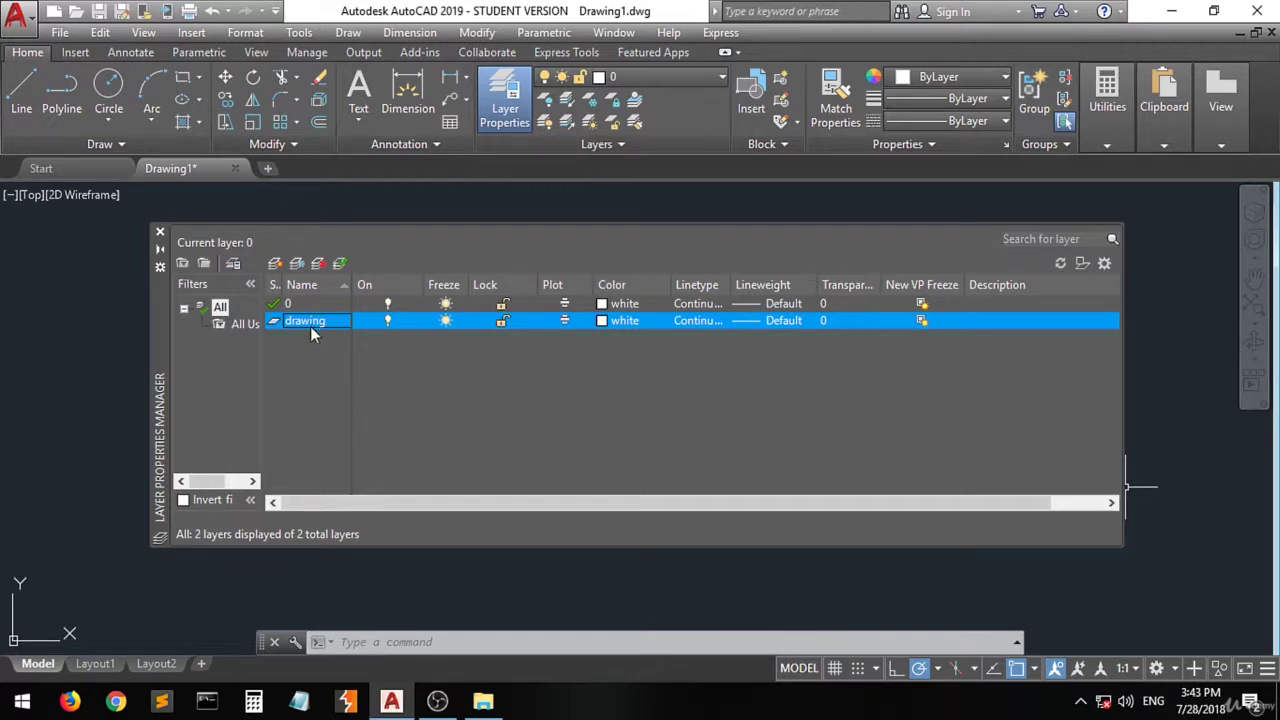
Set the 'drawing' layer current in place of layer 0, then select layer 0's On cell.
{"action": "left_click", "coordinate": [339, 265]}
{"action": "left_click", "coordinate": [388, 302]}
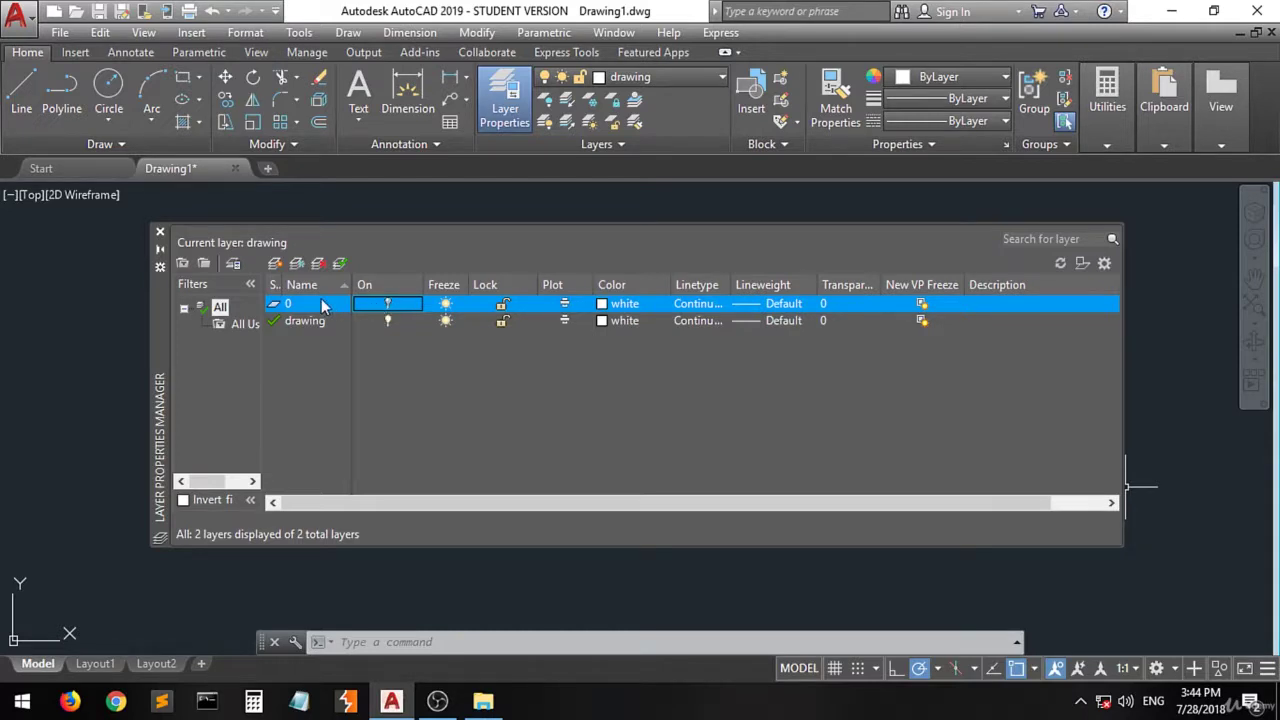
{"action": "left_click", "coordinate": [388, 302]}
{"action": "left_click", "coordinate": [389, 319]}
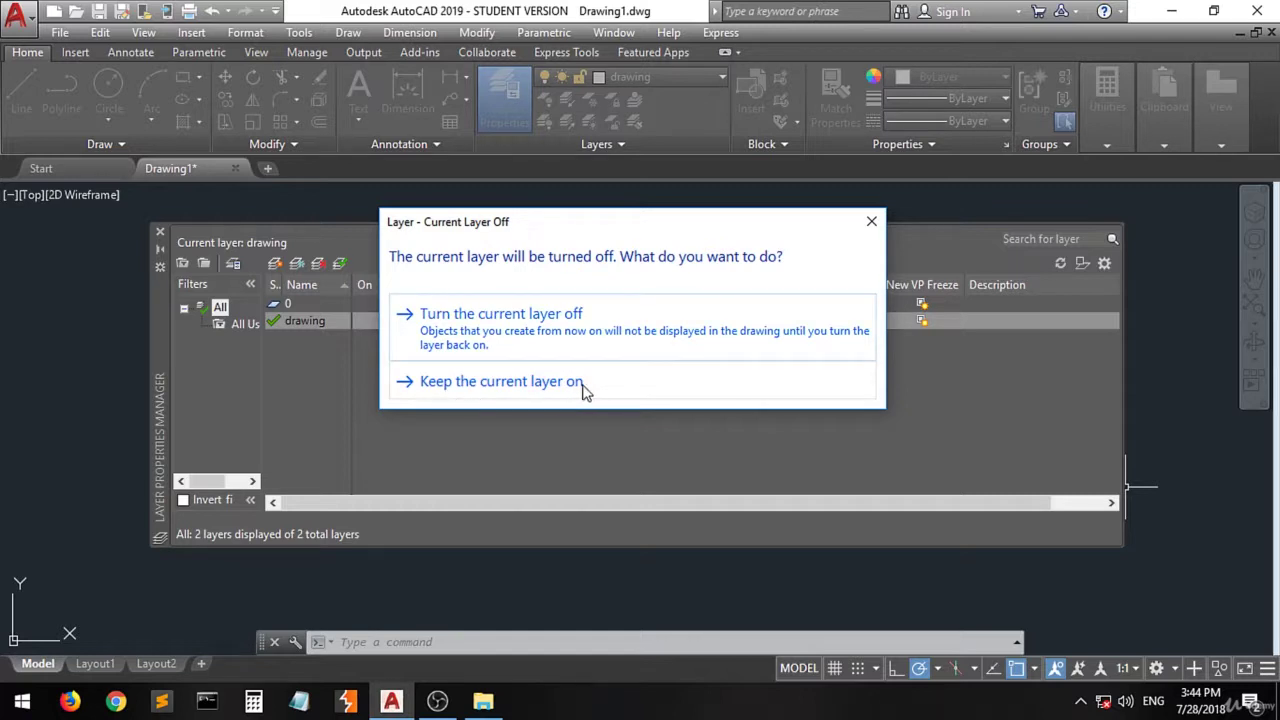
{"action": "left_click", "coordinate": [871, 221]}
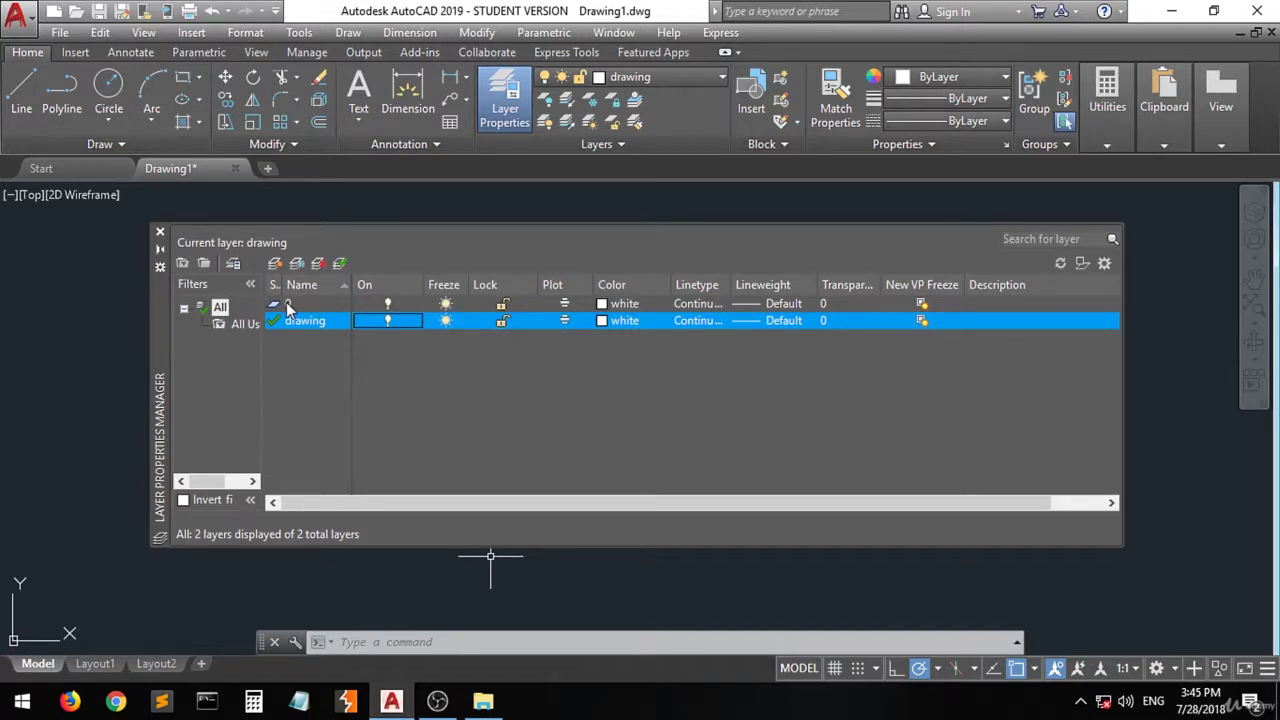
{"action": "left_click", "coordinate": [446, 305]}
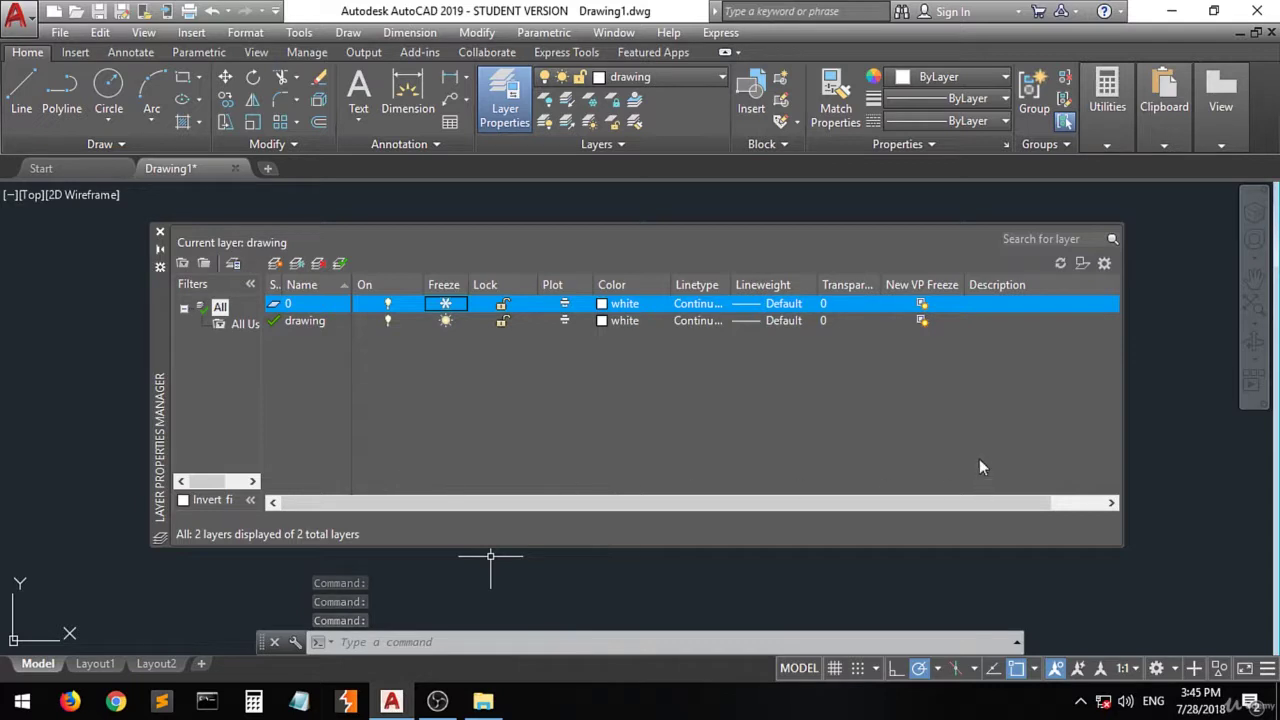
{"action": "left_click", "coordinate": [446, 305]}
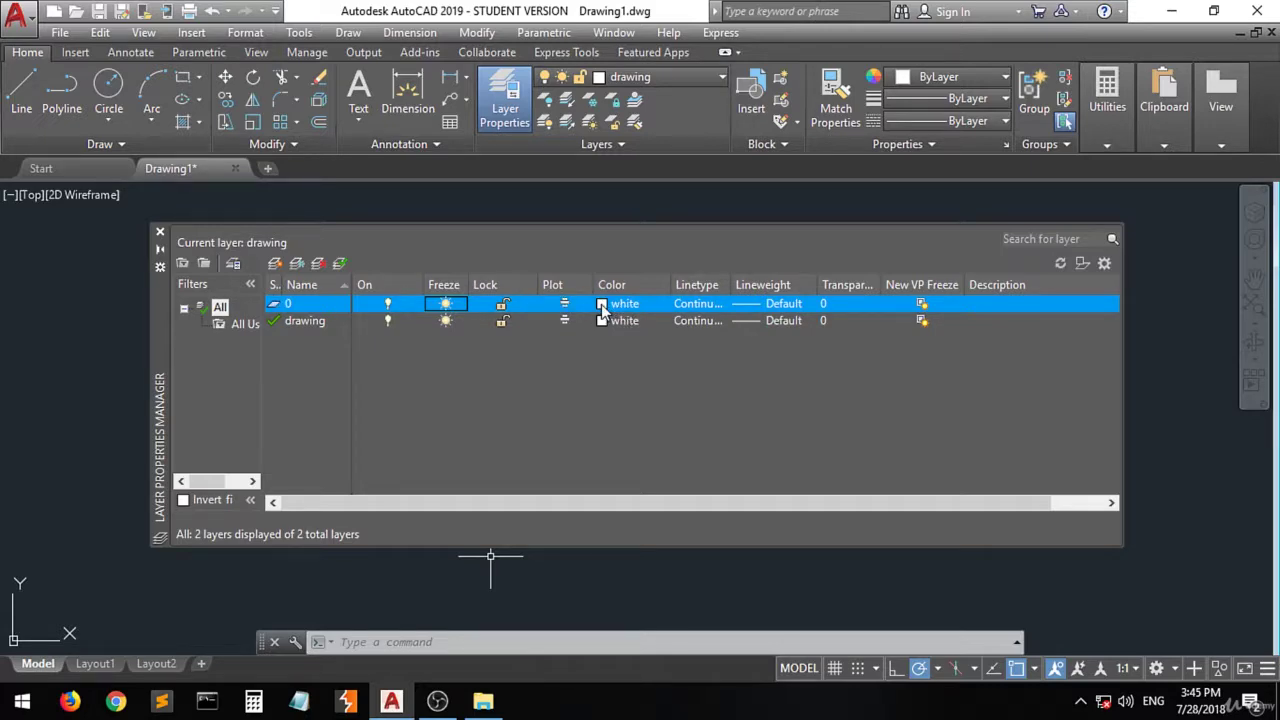
Give the 'drawing' layer red (index colour 10), cancelling an accidental colour change on layer 0.
{"action": "left_click", "coordinate": [601, 304]}
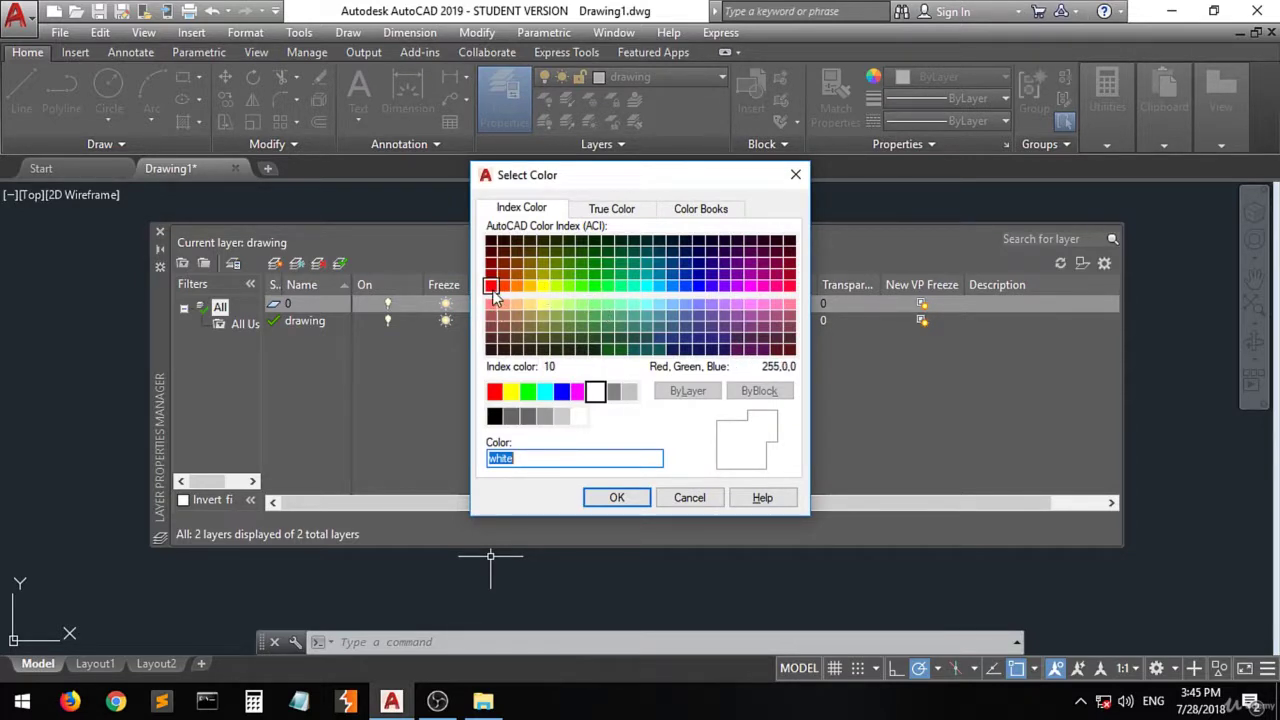
{"action": "left_click", "coordinate": [491, 289]}
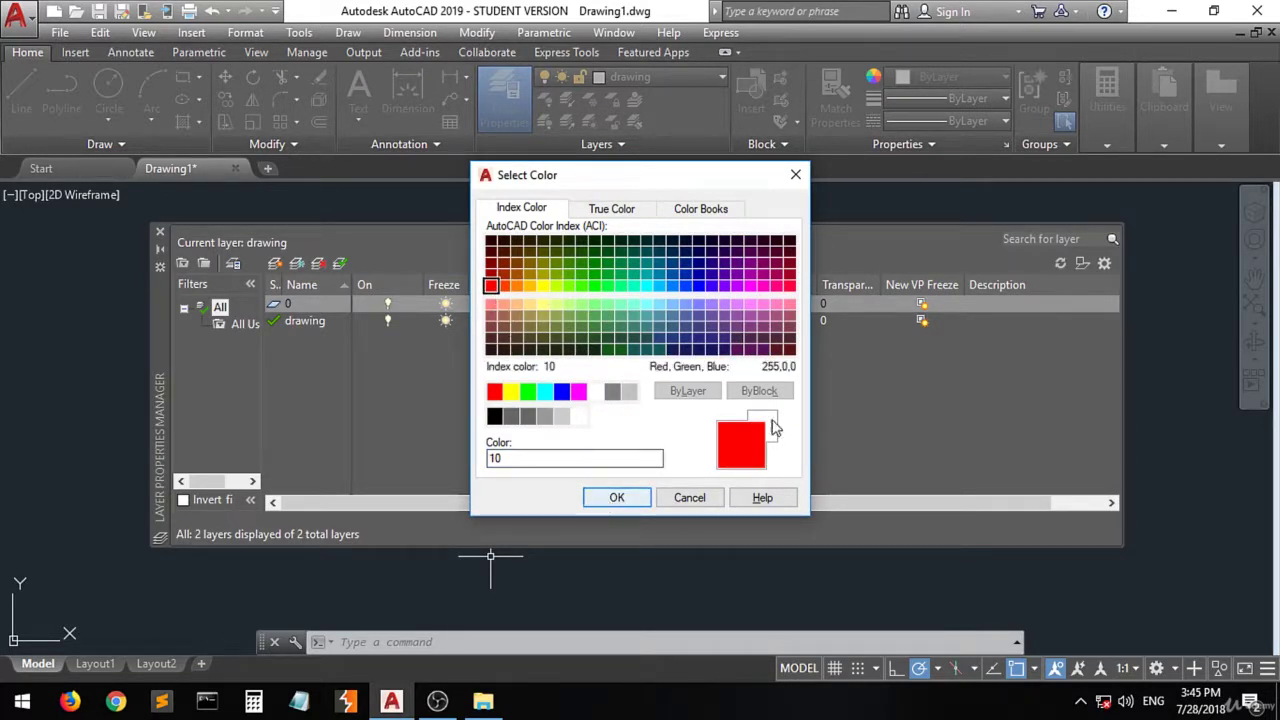
{"action": "left_click", "coordinate": [796, 175]}
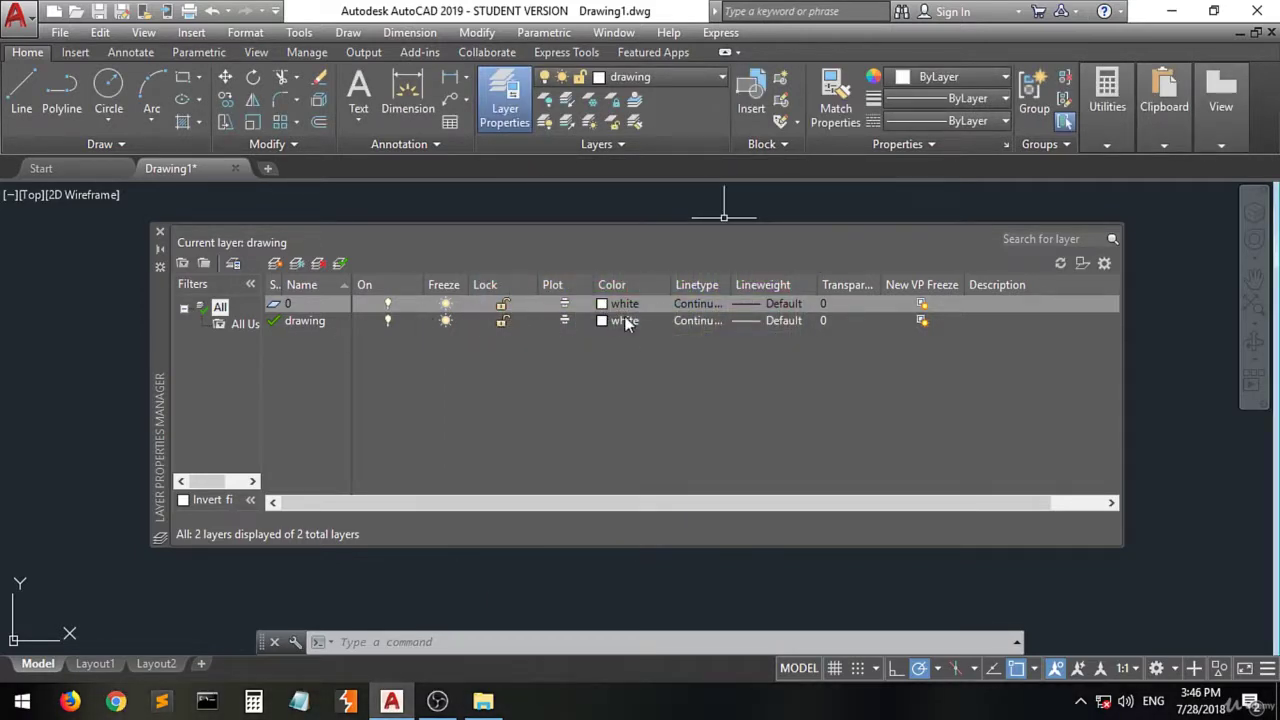
{"action": "left_click", "coordinate": [601, 322]}
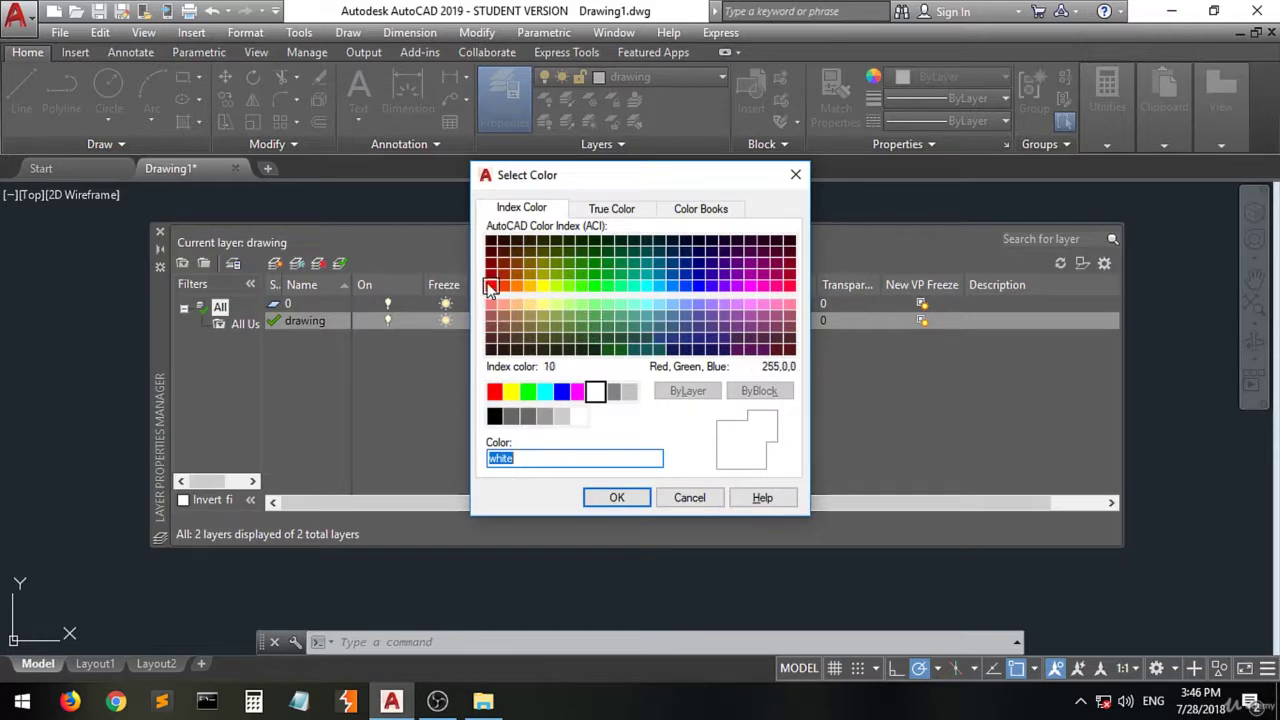
{"action": "left_click", "coordinate": [490, 288]}
{"action": "left_click", "coordinate": [617, 497]}
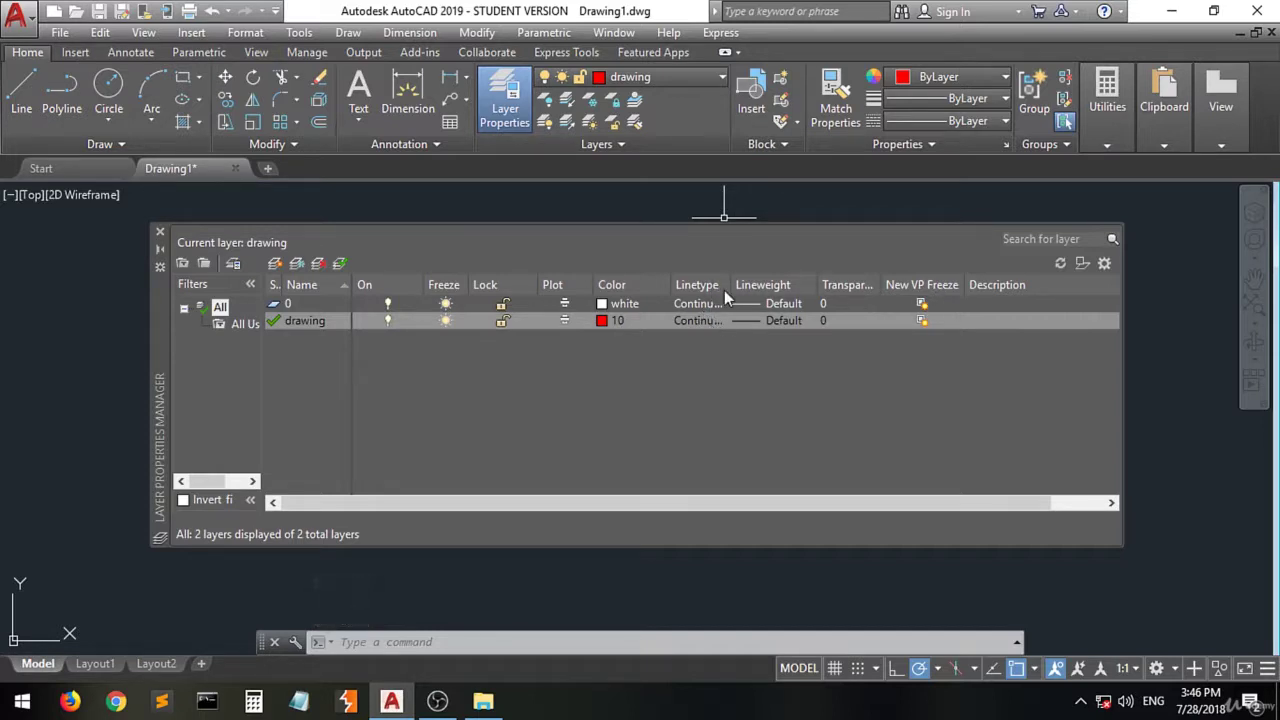
Widen the Linetype column and open Select Linetype for layer 0, showing only Continuous.
{"action": "left_click_drag", "start_coordinate": [731, 284], "coordinate": [753, 284]}
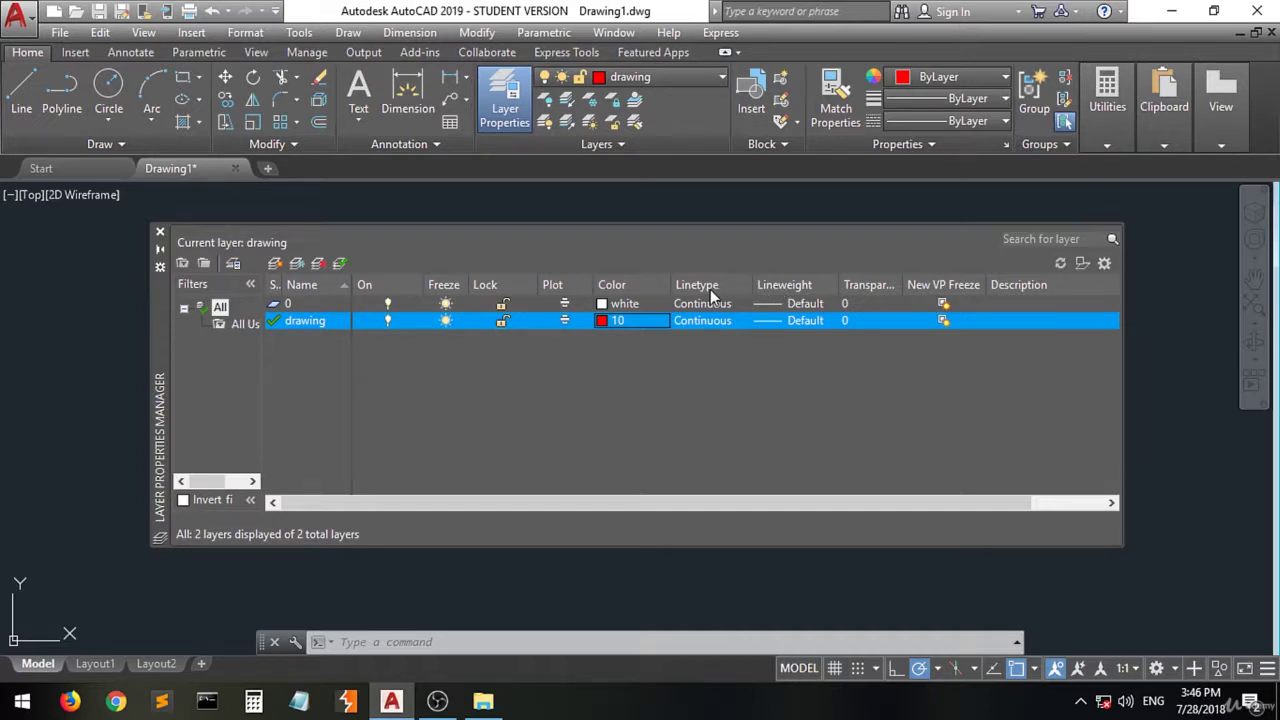
{"action": "left_click", "coordinate": [719, 305]}
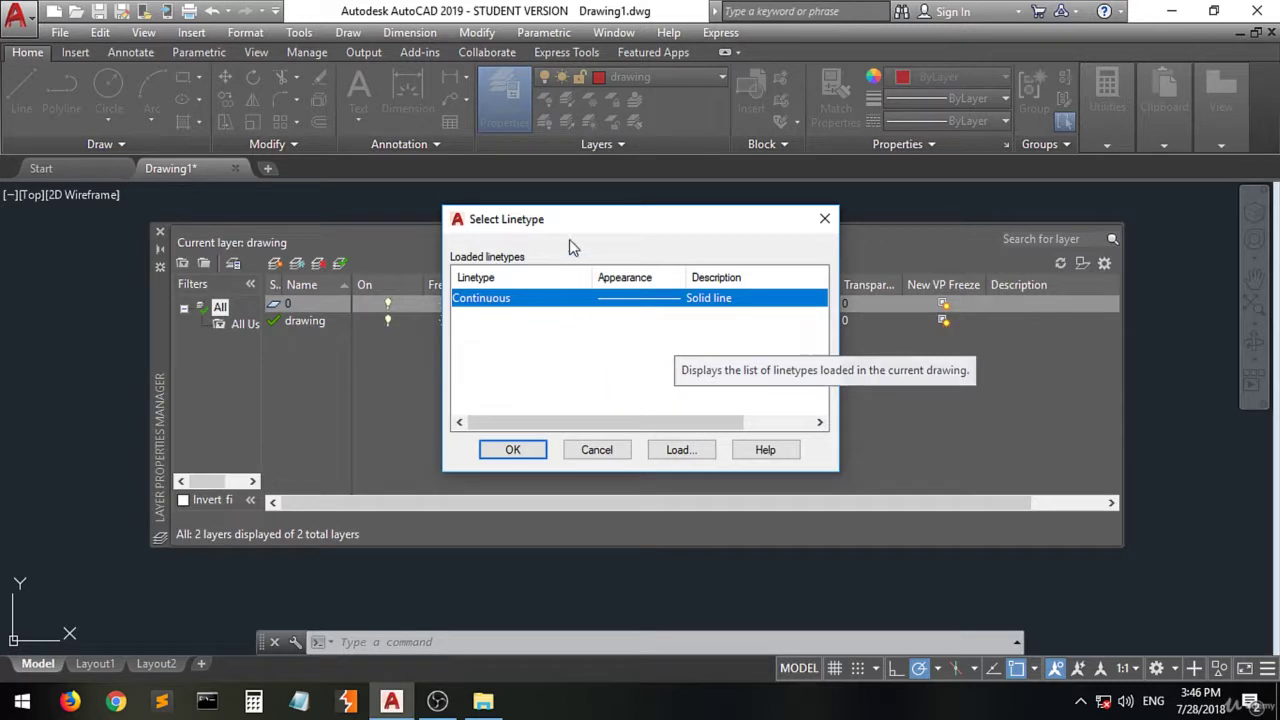
{"action": "left_click_drag", "start_coordinate": [589, 231], "coordinate": [590, 231]}
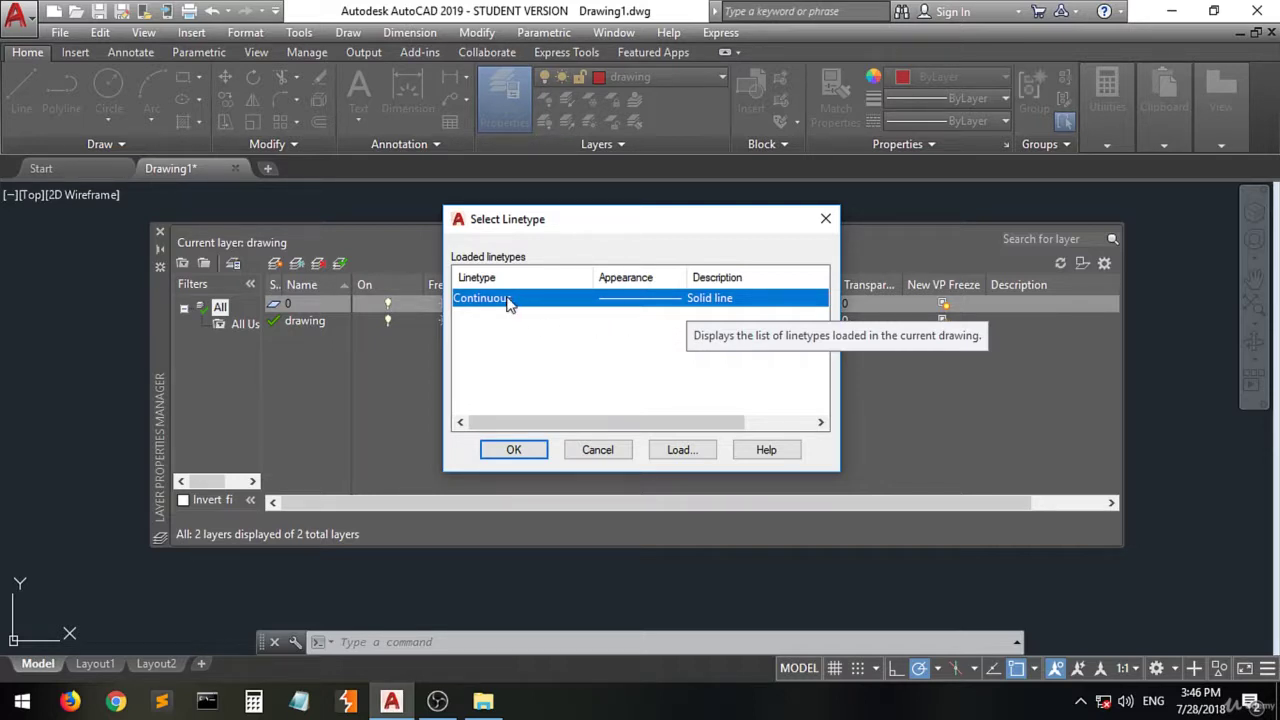
In Load or Reload Linetypes, replace the acadiso.lin file name with 'hidden' and attempt loading.
{"action": "left_click", "coordinate": [681, 453]}
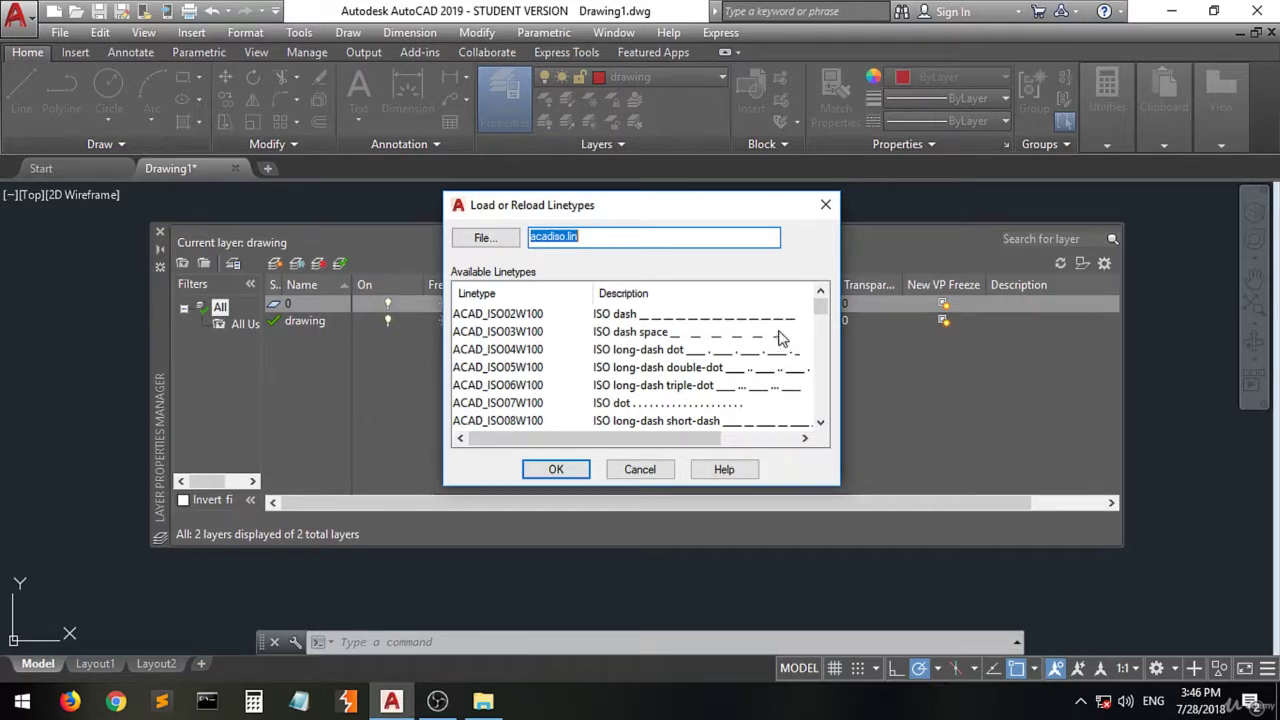
{"action": "left_click", "coordinate": [601, 237]}
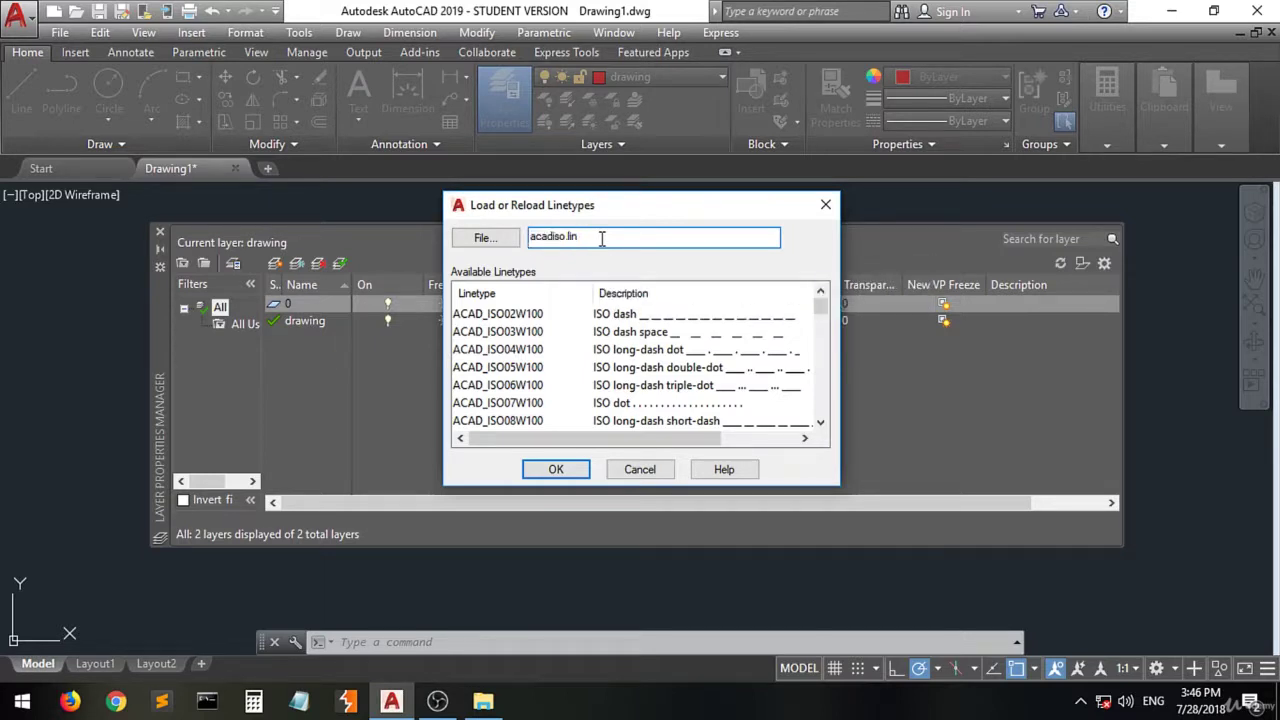
{"action": "double_click", "coordinate": [601, 237]}
{"action": "left_click", "coordinate": [601, 237]}
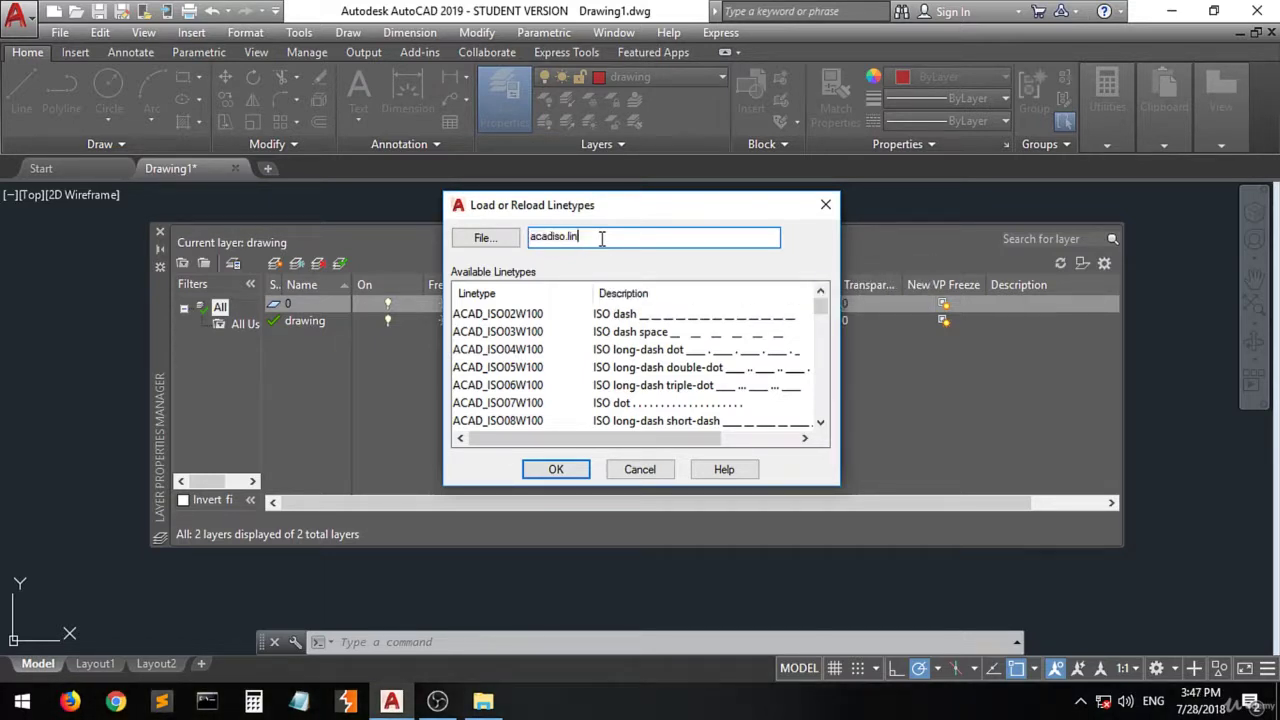
{"action": "double_click", "coordinate": [601, 237]}
{"action": "type", "text": "hidden"}
{"action": "key", "text": "Return"}
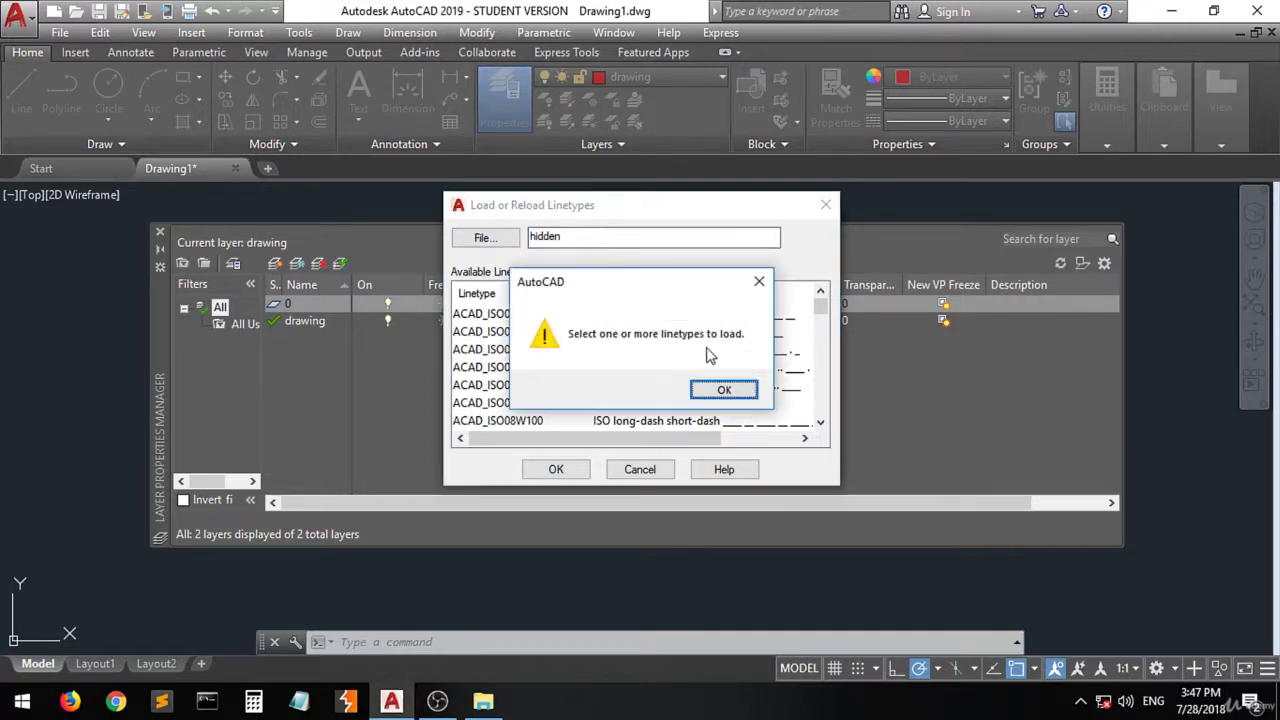
Dismiss the warning, scroll the Available Linetypes list down to HIDDEN and load it.
{"action": "left_click", "coordinate": [724, 391]}
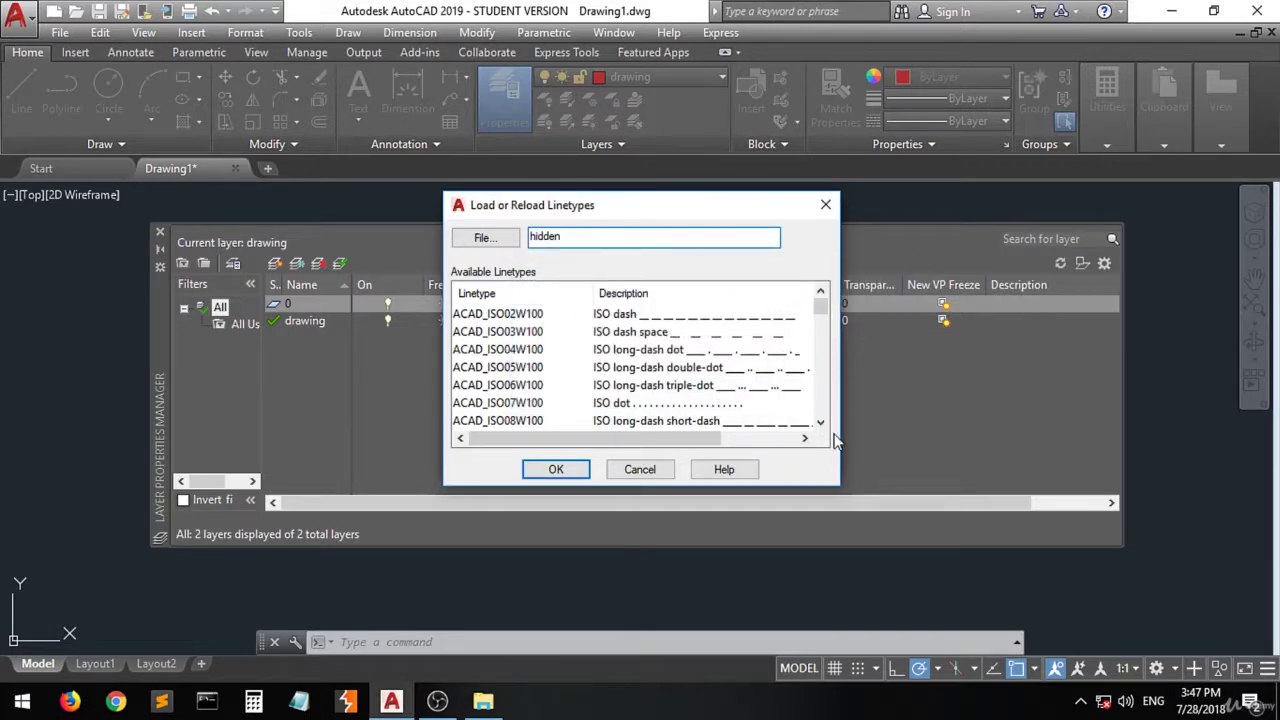
{"action": "scroll", "coordinate": [820, 422], "scroll_direction": "down", "scroll_amount": 1}
{"action": "scroll", "coordinate": [820, 422], "scroll_direction": "down", "scroll_amount": 1}
{"action": "scroll", "coordinate": [820, 426], "scroll_direction": "down", "scroll_amount": 2}
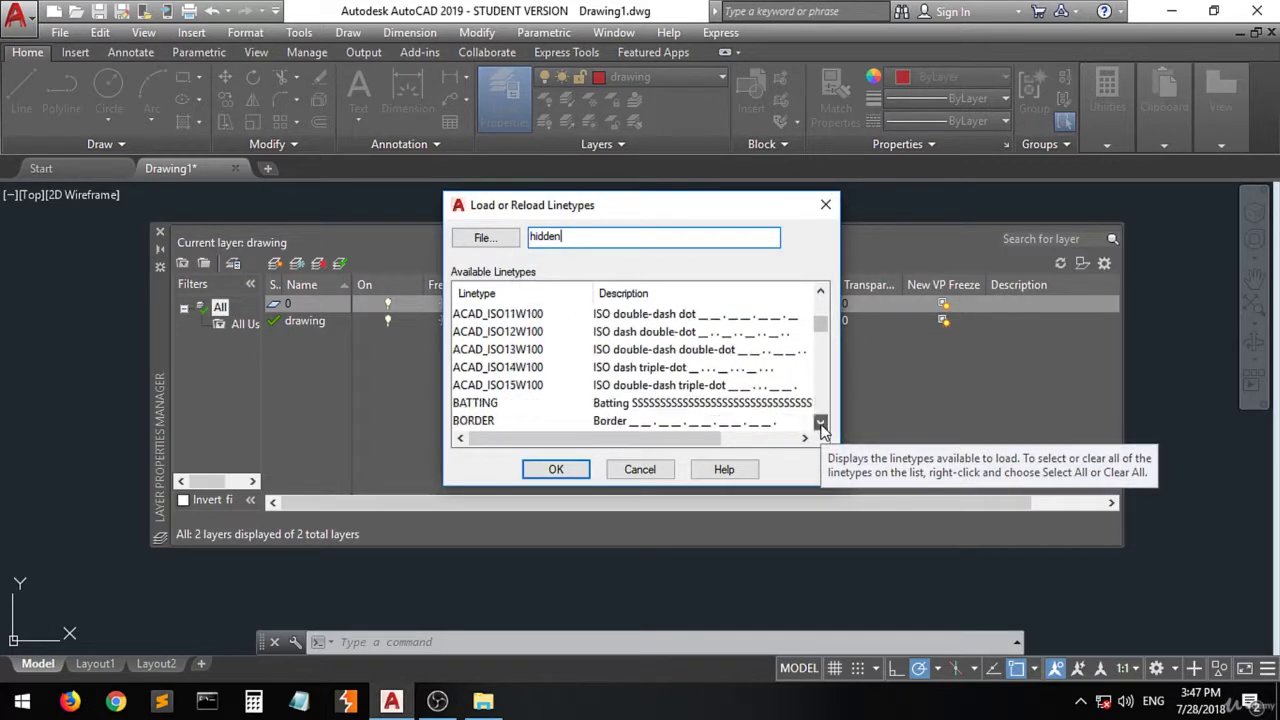
{"action": "scroll", "coordinate": [820, 426], "scroll_direction": "down", "scroll_amount": 1}
{"action": "scroll", "coordinate": [820, 426], "scroll_direction": "down", "scroll_amount": 2}
{"action": "scroll", "coordinate": [820, 426], "scroll_direction": "down", "scroll_amount": 2}
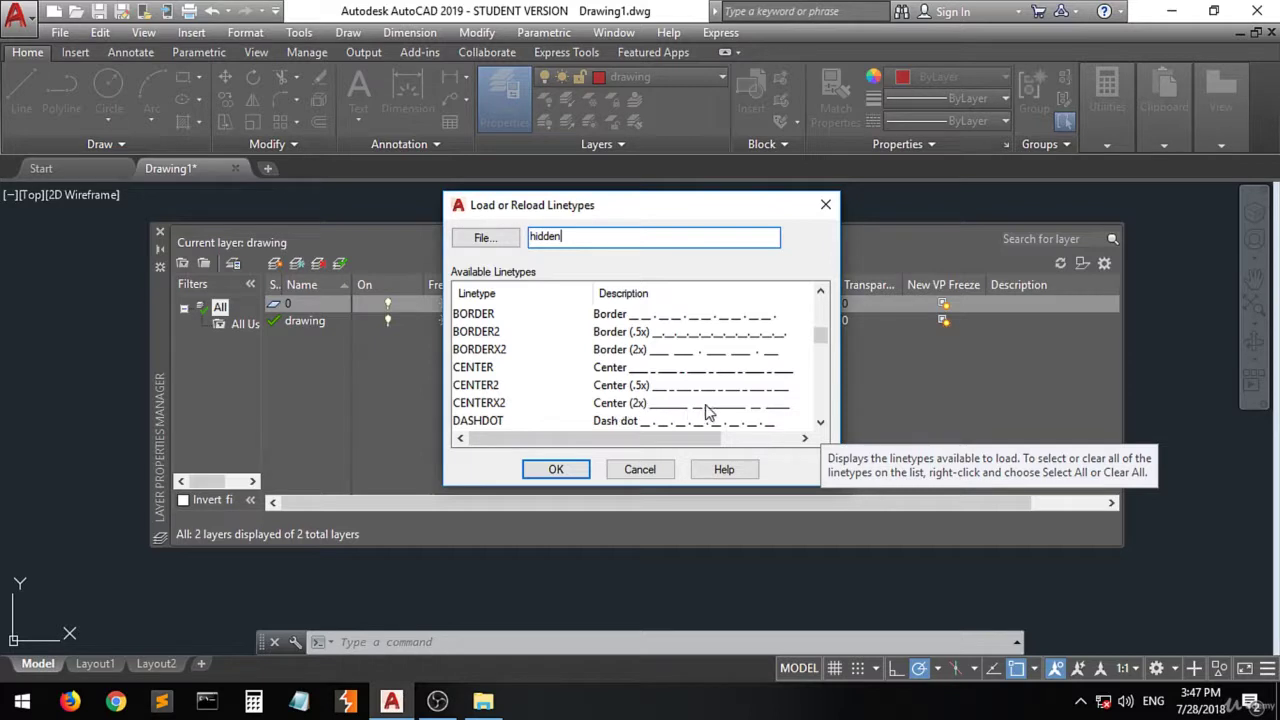
{"action": "left_click", "coordinate": [820, 424]}
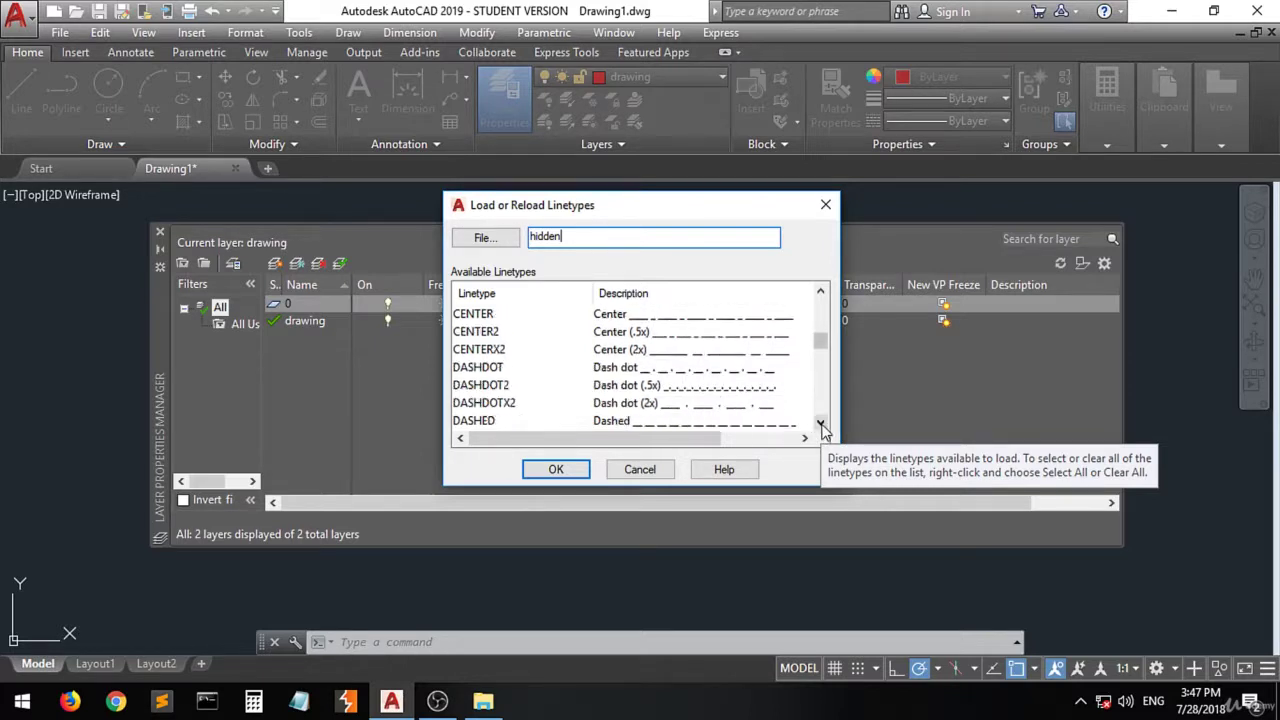
{"action": "left_click", "coordinate": [820, 424]}
{"action": "left_click", "coordinate": [820, 424]}
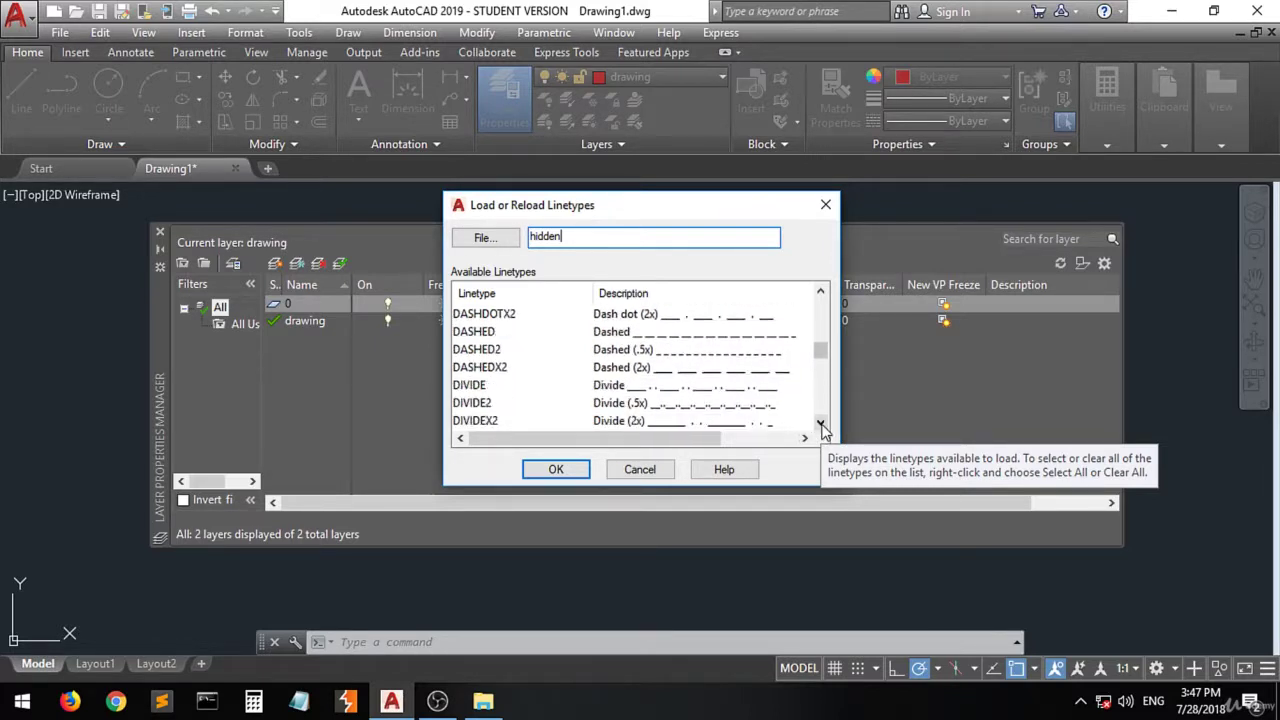
{"action": "left_click", "coordinate": [820, 424]}
{"action": "left_click", "coordinate": [820, 424]}
{"action": "left_click", "coordinate": [820, 424]}
{"action": "left_click", "coordinate": [820, 424]}
{"action": "left_click", "coordinate": [820, 424]}
{"action": "left_click", "coordinate": [820, 424]}
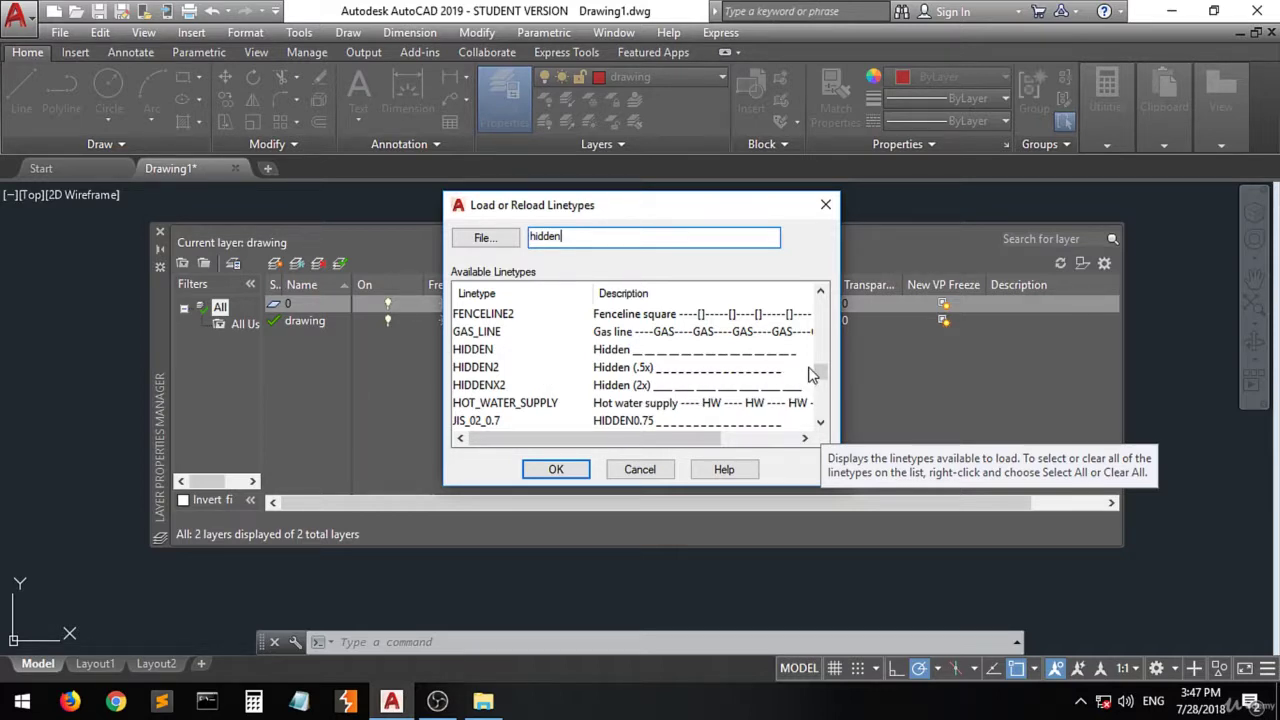
{"action": "left_click", "coordinate": [705, 354]}
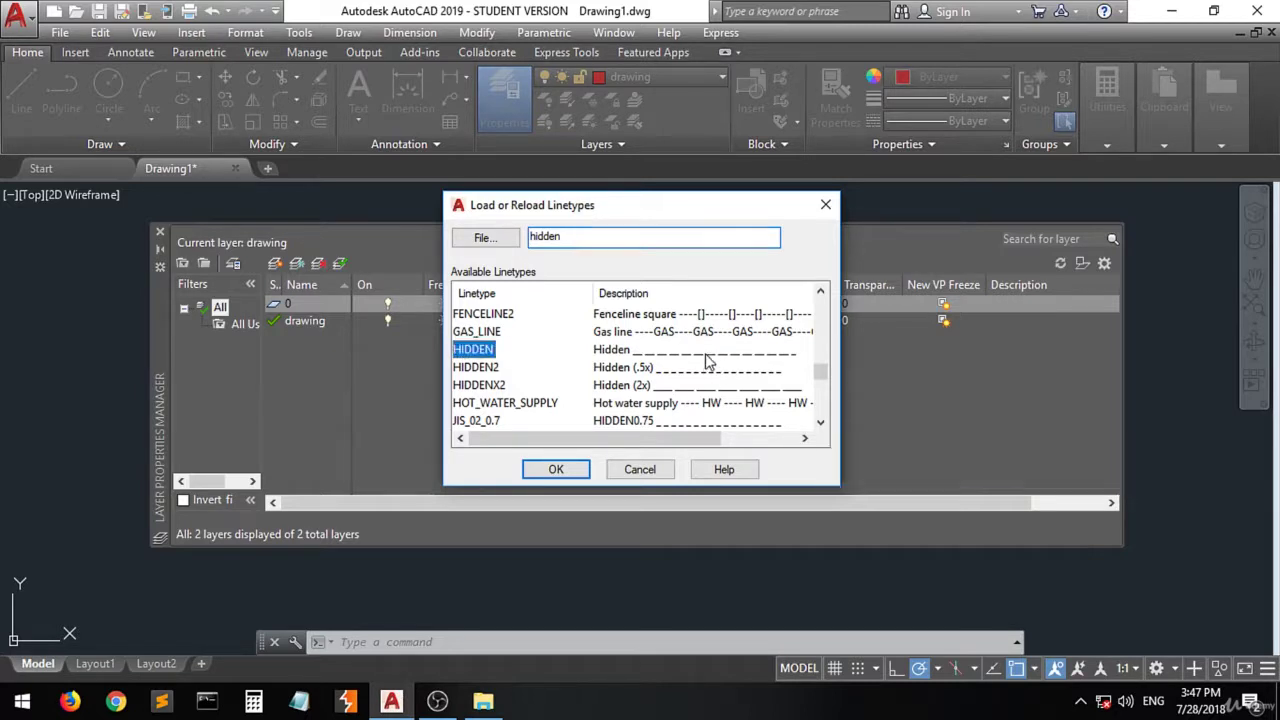
{"action": "left_click", "coordinate": [566, 467]}
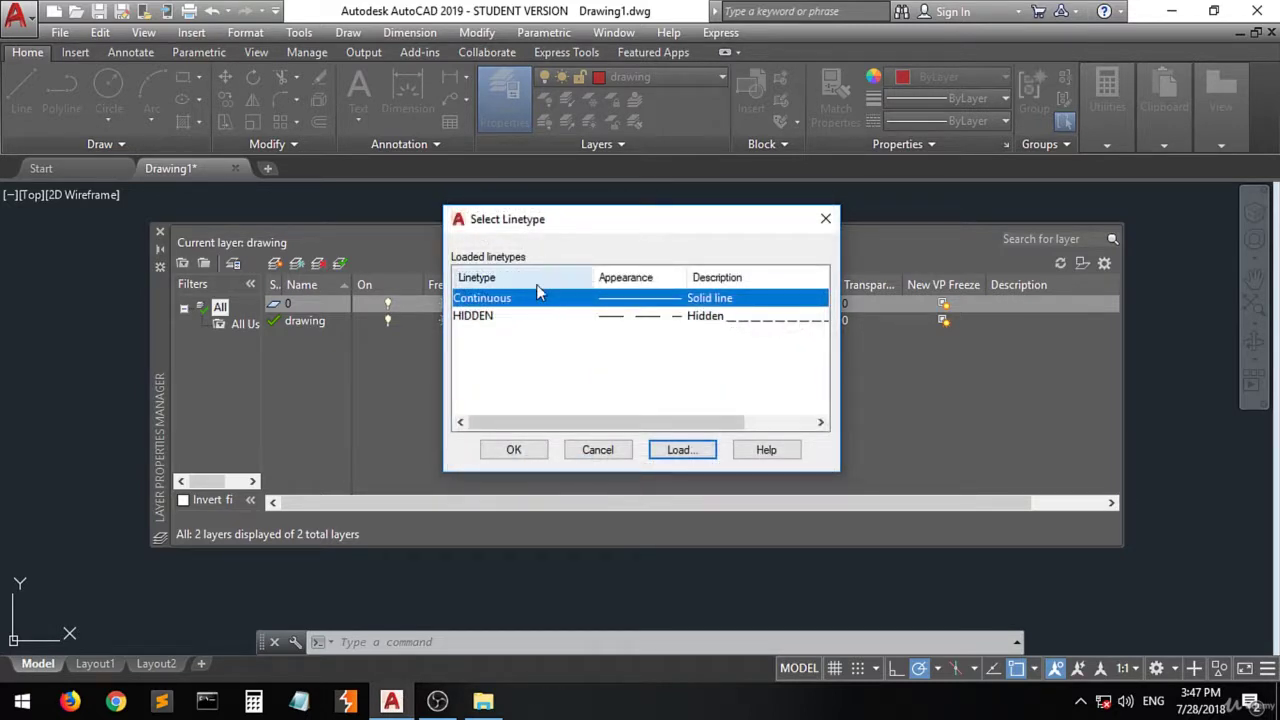
Assign the HIDDEN linetype to layer 0.
{"action": "left_click", "coordinate": [500, 318]}
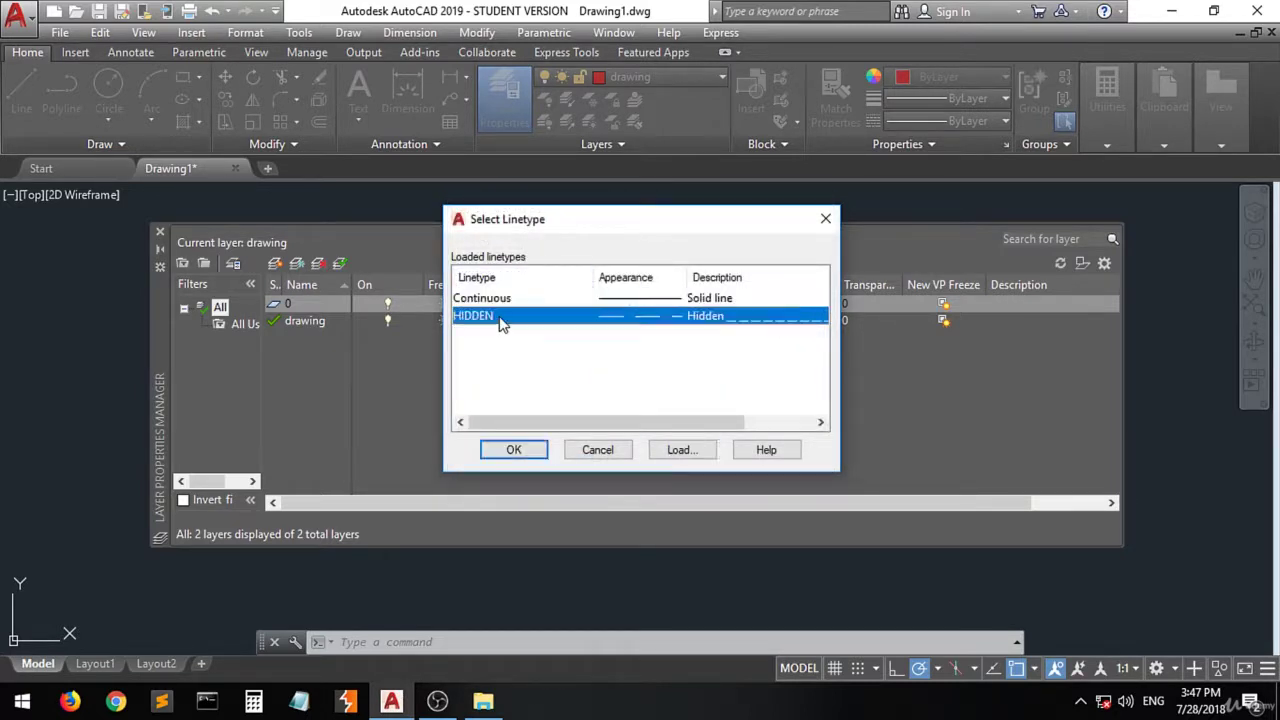
{"action": "left_click", "coordinate": [533, 448]}
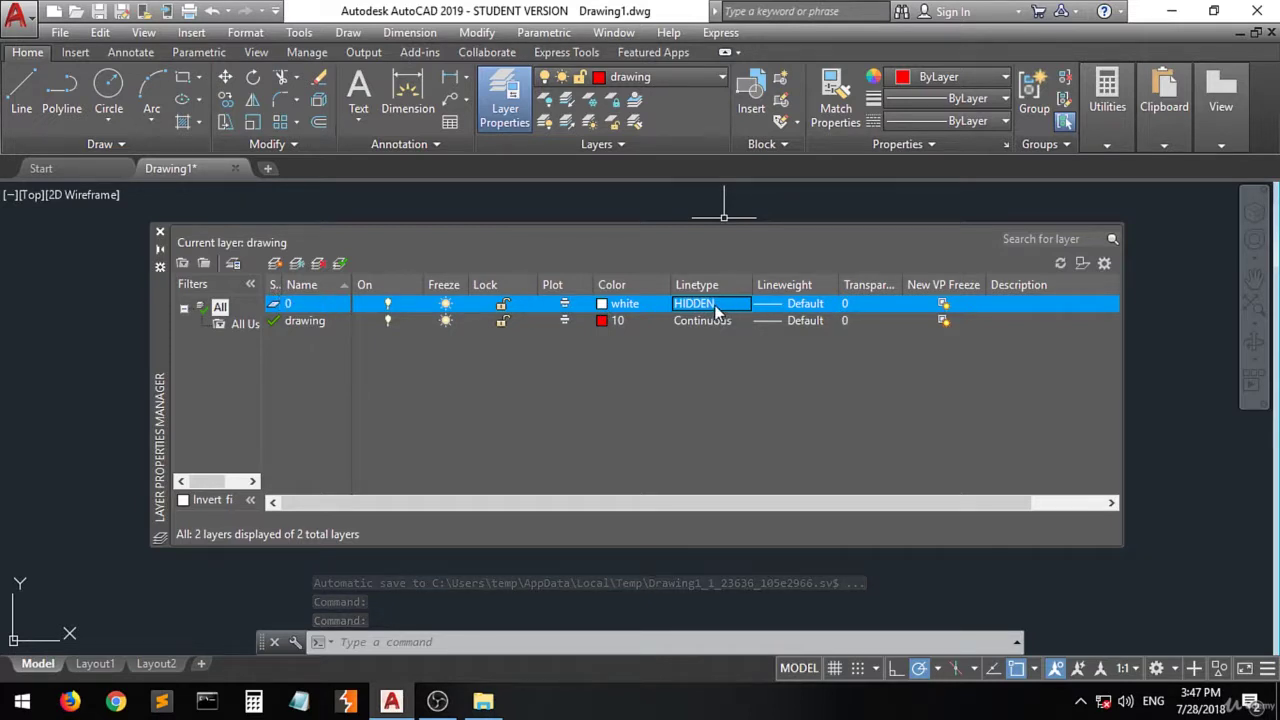
Set layer 0's lineweight to 0.30 mm.
{"action": "left_click", "coordinate": [811, 309]}
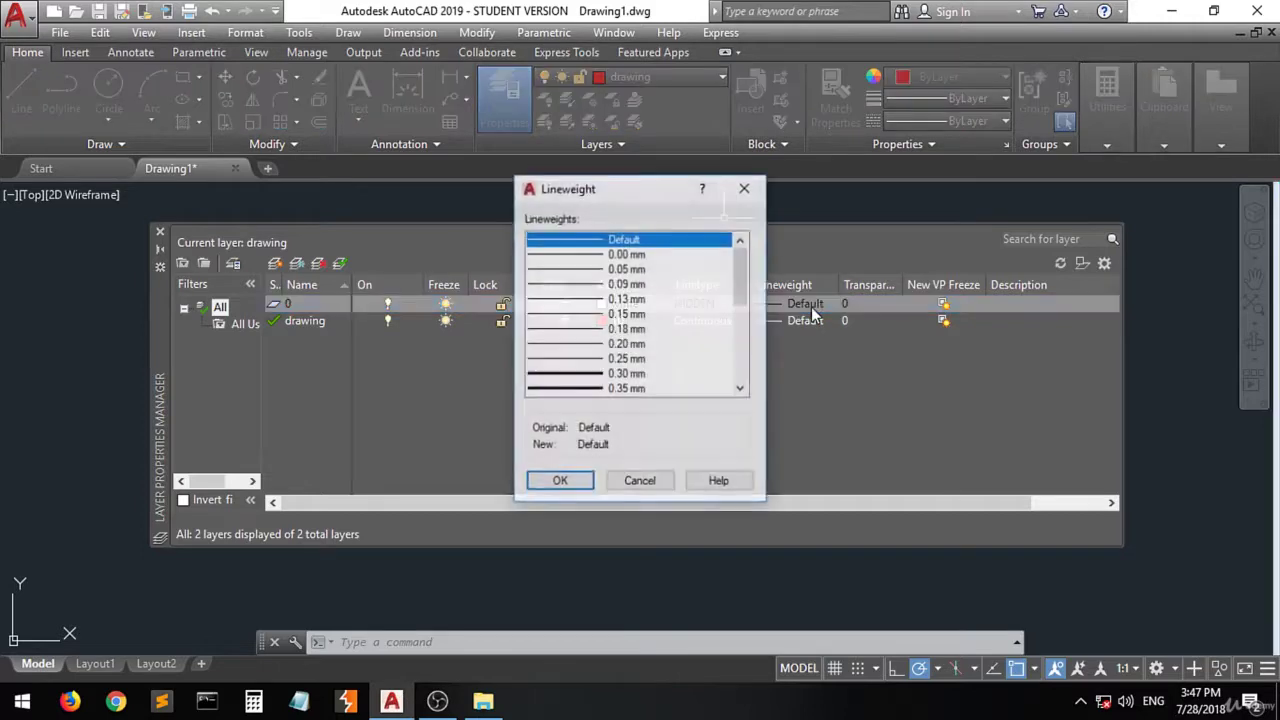
{"action": "left_click", "coordinate": [578, 376]}
{"action": "left_click", "coordinate": [561, 478]}
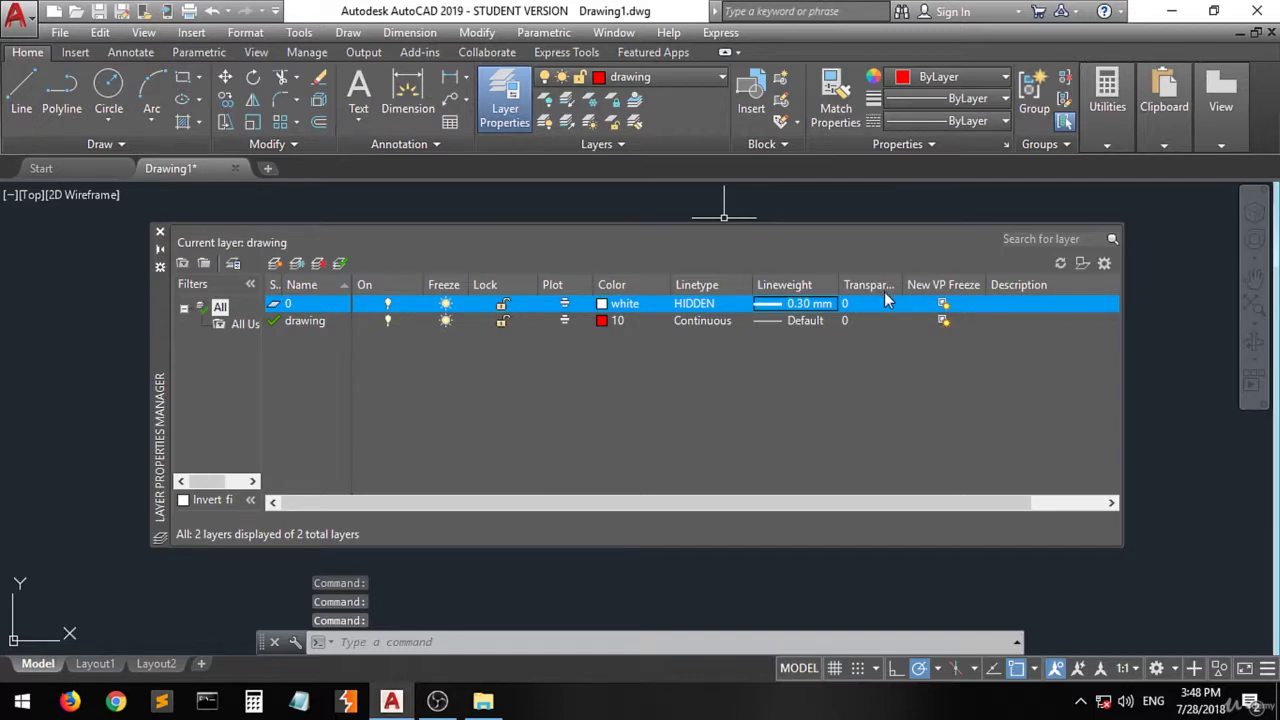
Open layer 0's transparency setting and leave it at 0.
{"action": "left_click", "coordinate": [878, 303]}
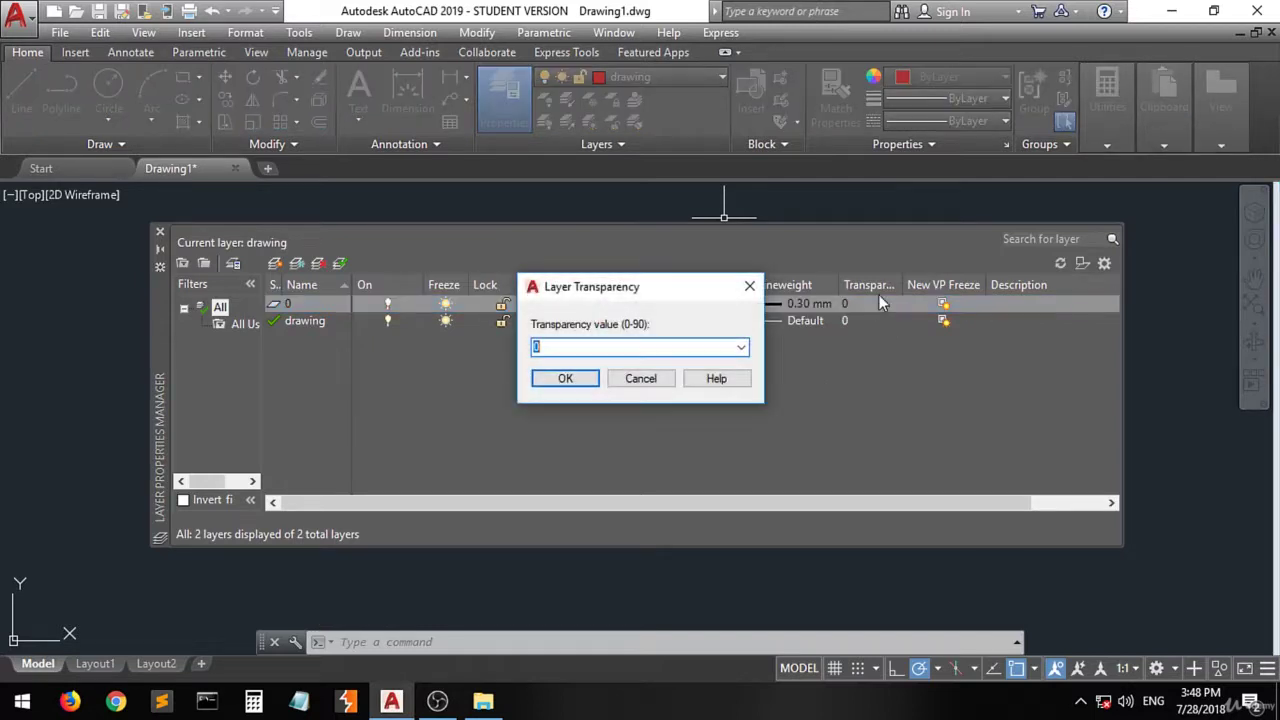
{"action": "left_click", "coordinate": [558, 345]}
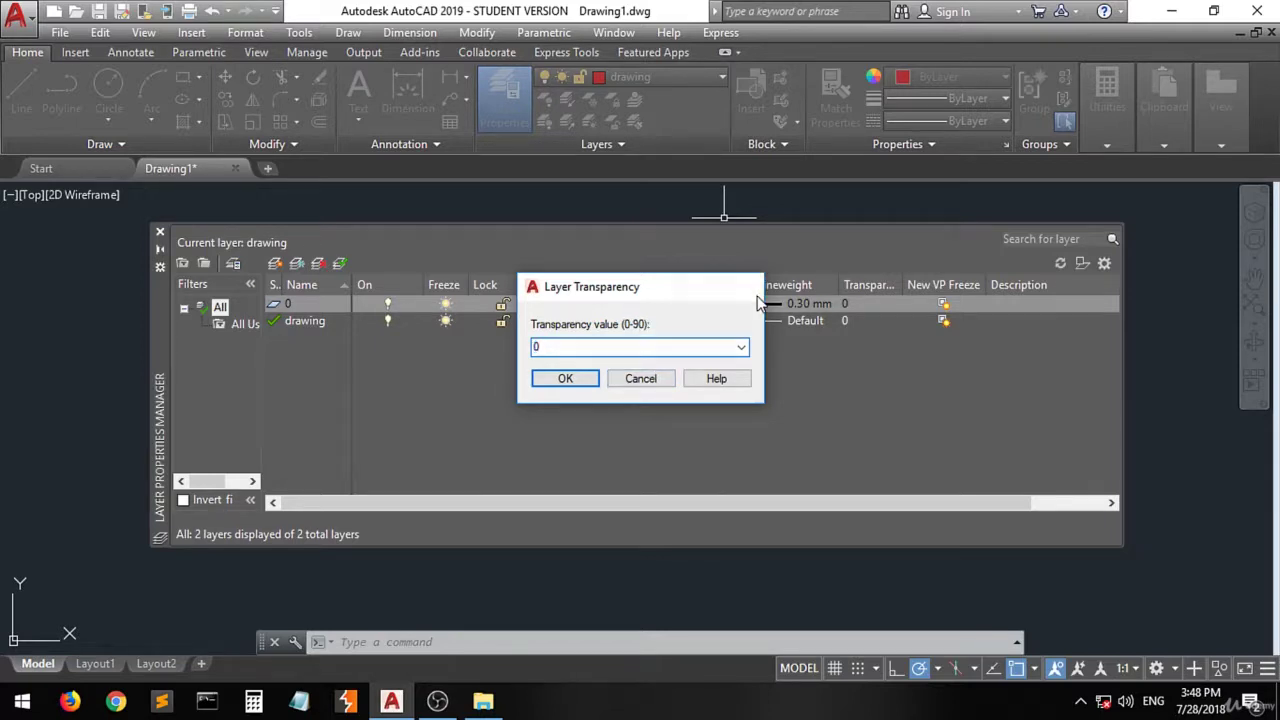
{"action": "left_click", "coordinate": [757, 298]}
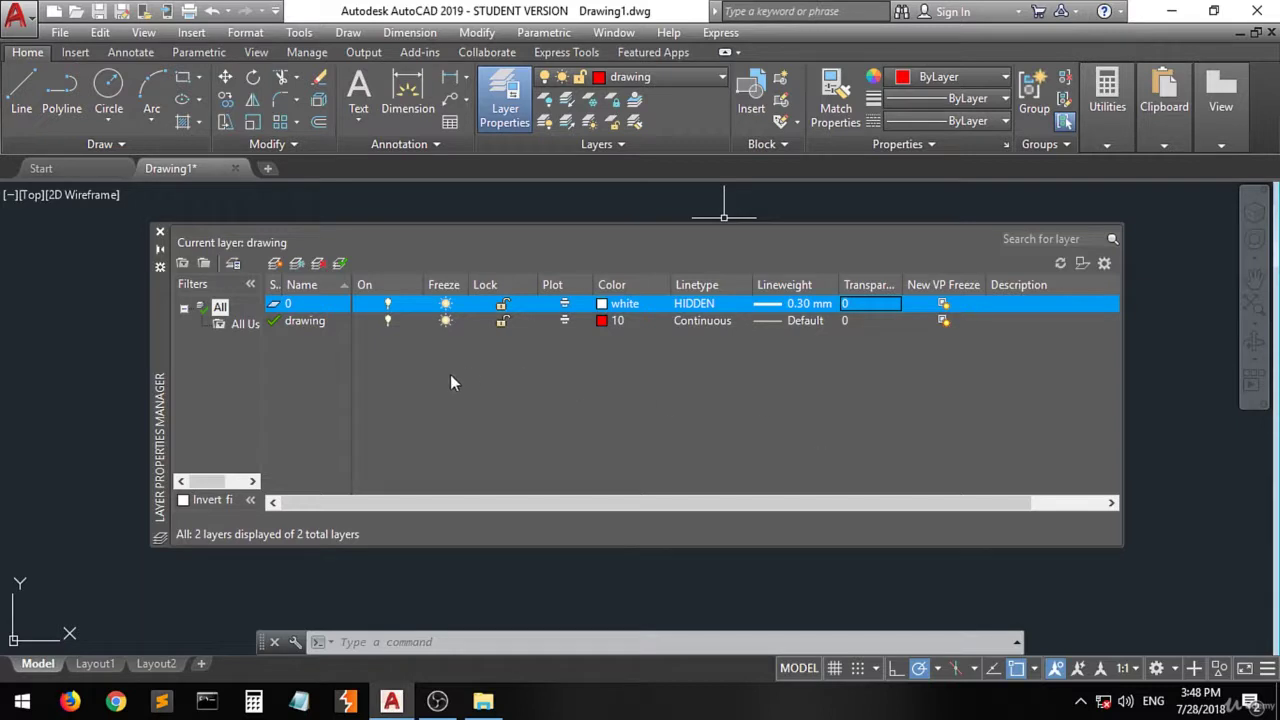